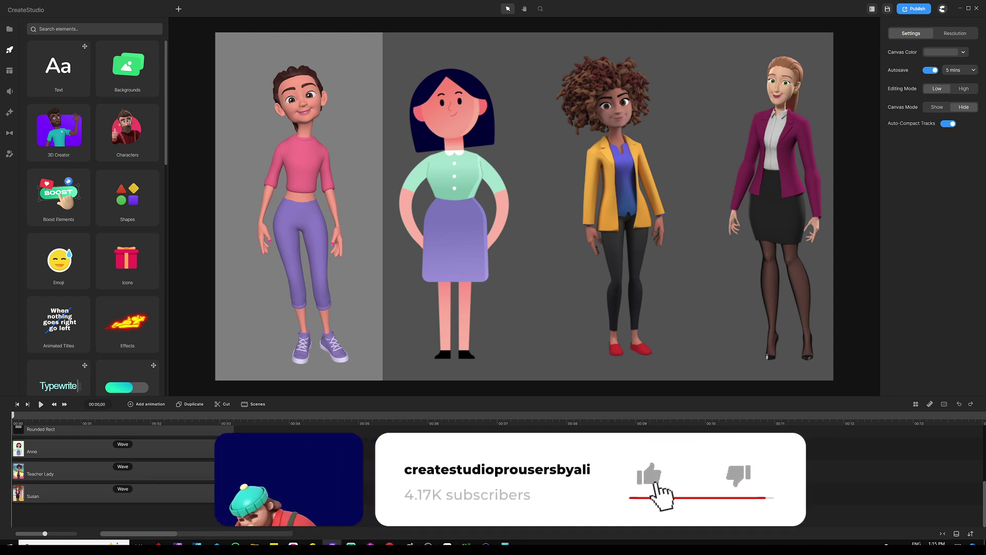
Apply the Color Replace effect to the flat-style woman with dark blue hair and add a color replacement entry
{"action": "left_click", "coordinate": [454, 168]}
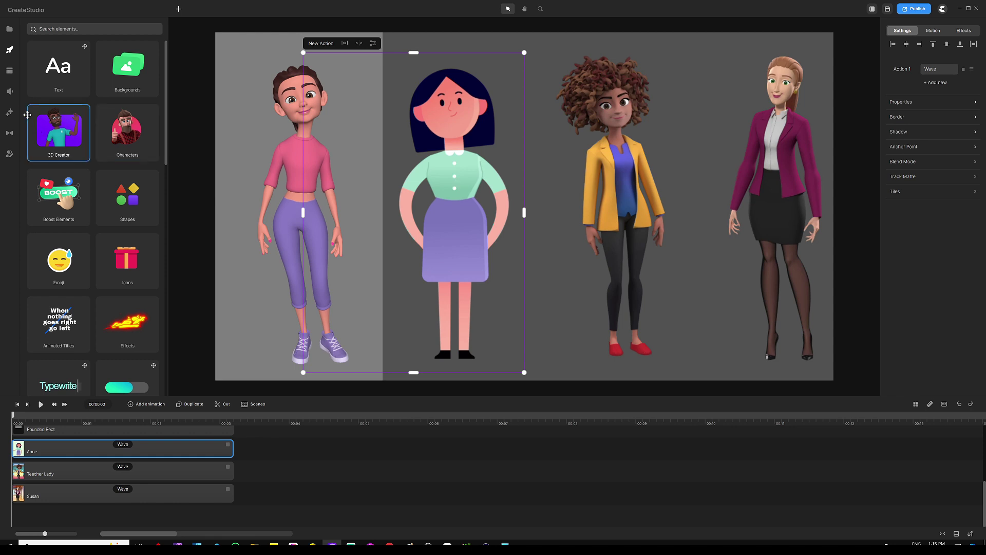
{"action": "left_click", "coordinate": [9, 112]}
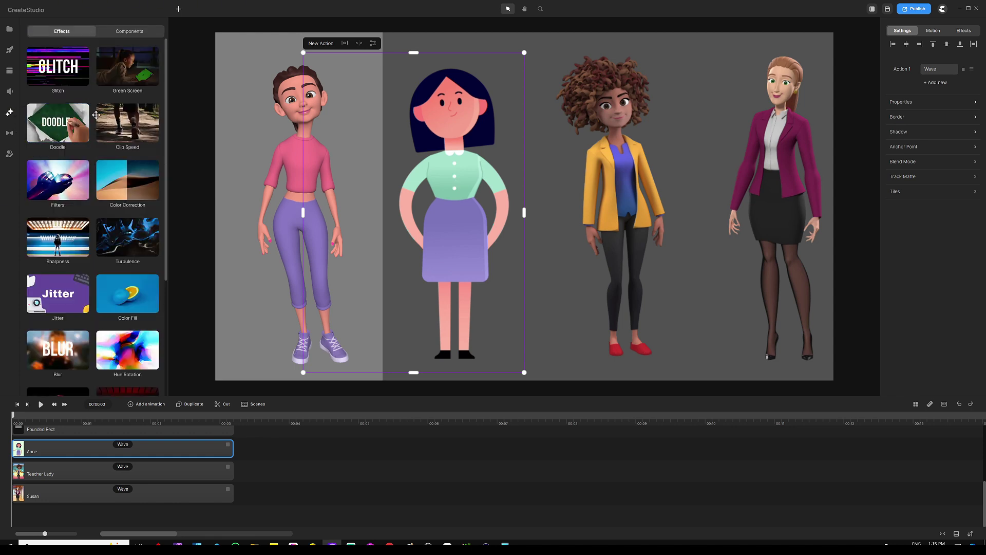
{"action": "scroll", "coordinate": [81, 164], "scroll_direction": "down", "scroll_amount": 3}
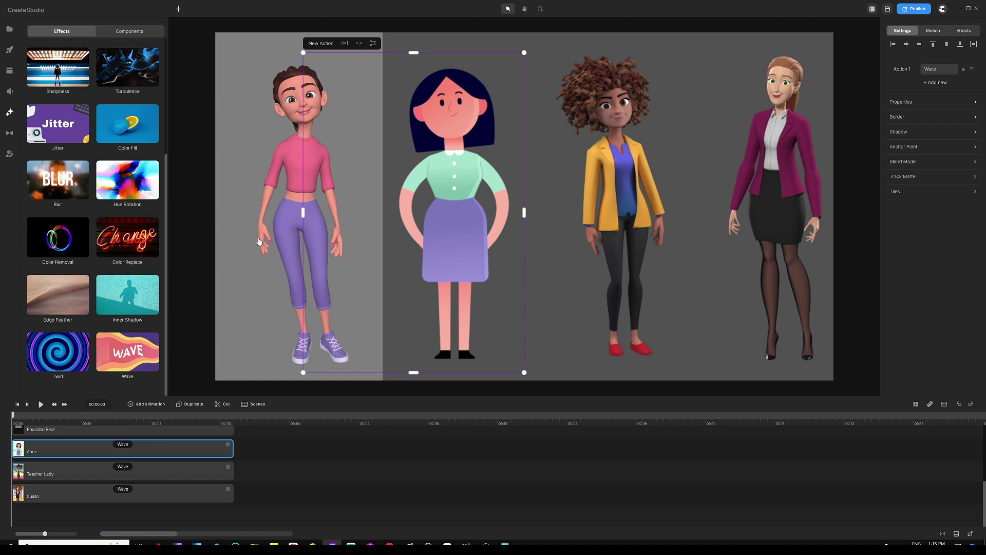
{"action": "left_click_drag", "start_coordinate": [118, 237], "coordinate": [460, 188]}
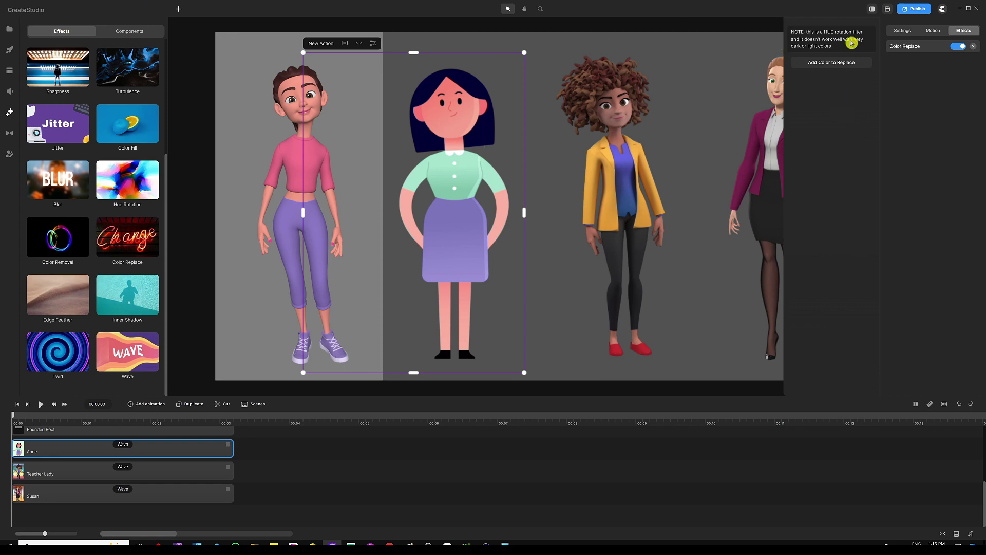
{"action": "left_click", "coordinate": [824, 67]}
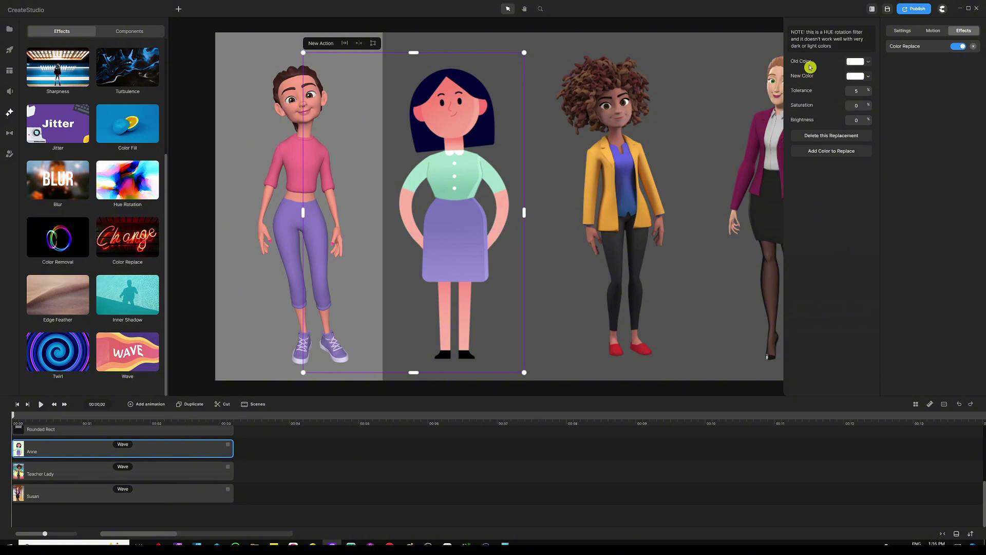
Sample the mint green of her blouse (8fd0ba) as the old color of the replacement
{"action": "left_click", "coordinate": [868, 64]}
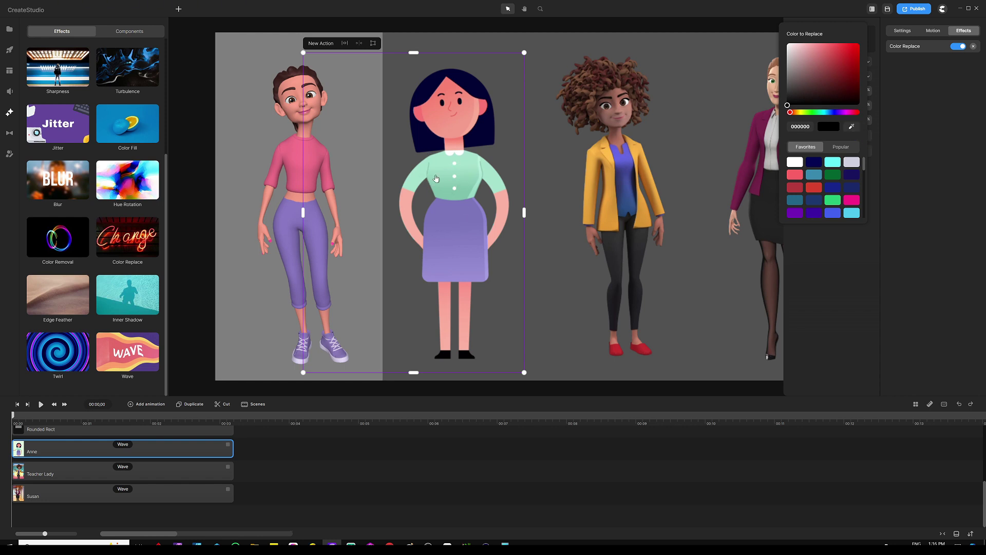
{"action": "left_click", "coordinate": [852, 127]}
{"action": "left_click", "coordinate": [448, 182]}
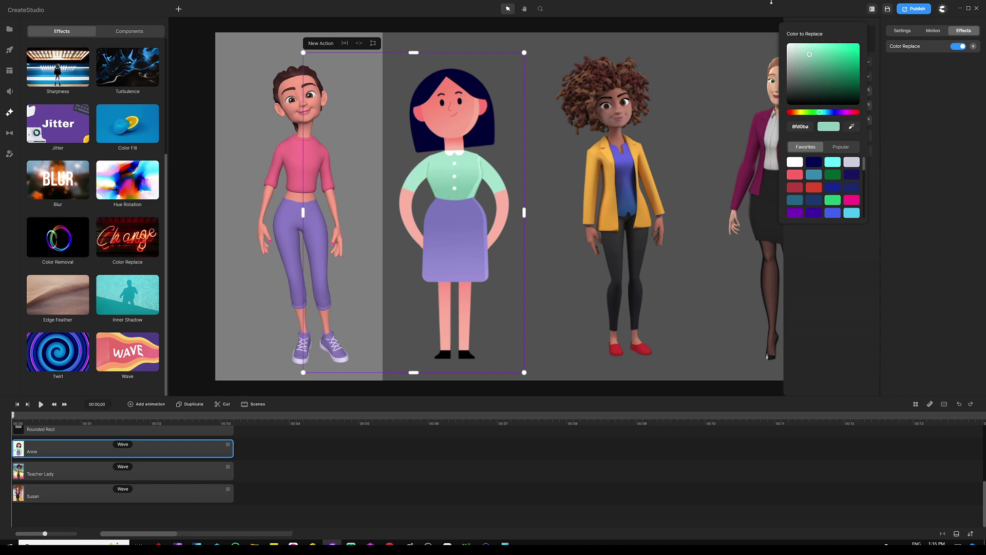
{"action": "left_click", "coordinate": [913, 94]}
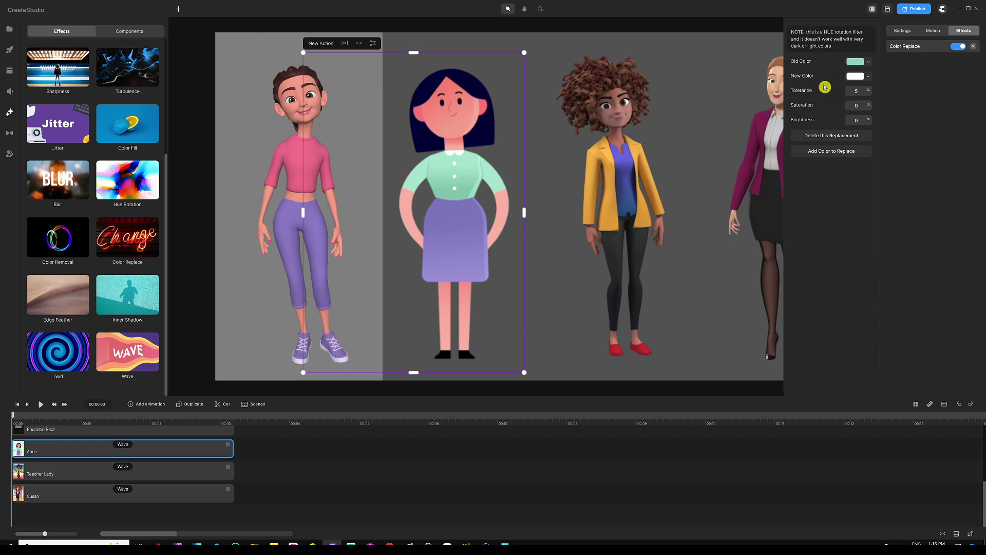
Set the new color of the blouse replacement to a saturated bright blue
{"action": "left_click", "coordinate": [867, 78]}
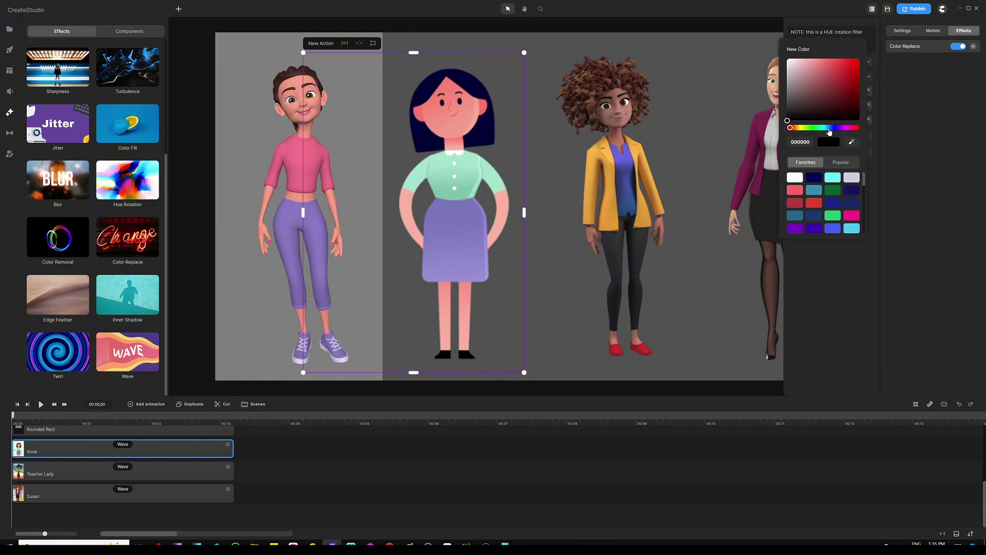
{"action": "left_click", "coordinate": [830, 128]}
{"action": "left_click_drag", "start_coordinate": [832, 131], "coordinate": [834, 132]}
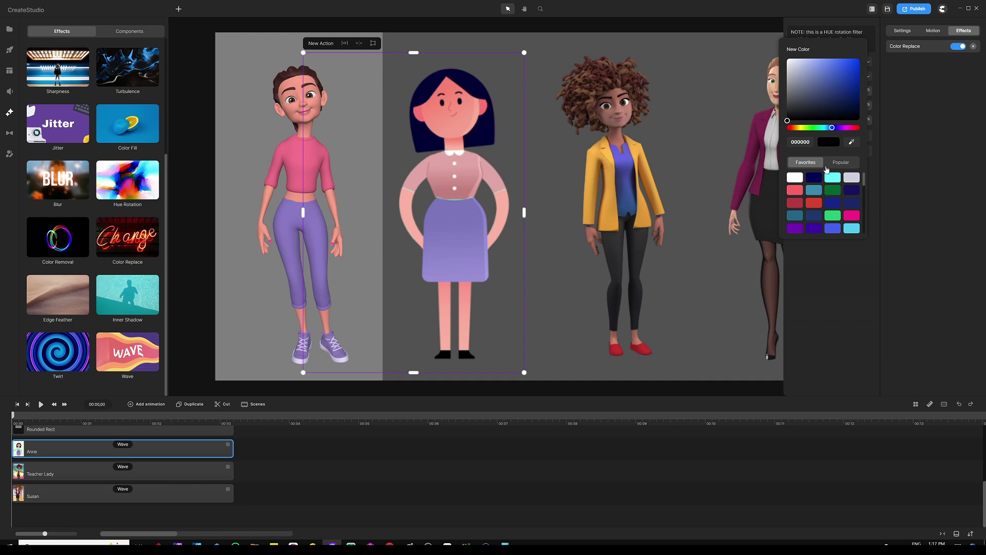
{"action": "left_click", "coordinate": [850, 69]}
{"action": "left_click_drag", "start_coordinate": [850, 69], "coordinate": [853, 62]}
{"action": "left_click", "coordinate": [916, 95]}
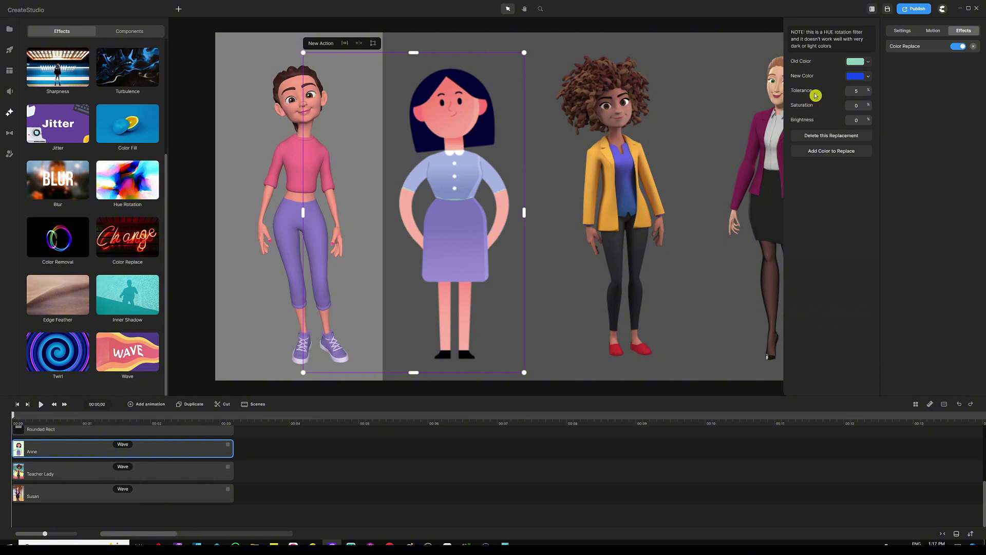
Try the blouse replacement with 7.5% tolerance and 100% saturation, and return the saturation to 0%
{"action": "left_click", "coordinate": [844, 96]}
{"action": "left_click_drag", "start_coordinate": [843, 102], "coordinate": [895, 107]}
{"action": "scroll", "coordinate": [438, 162], "scroll_direction": "up", "scroll_amount": 2}
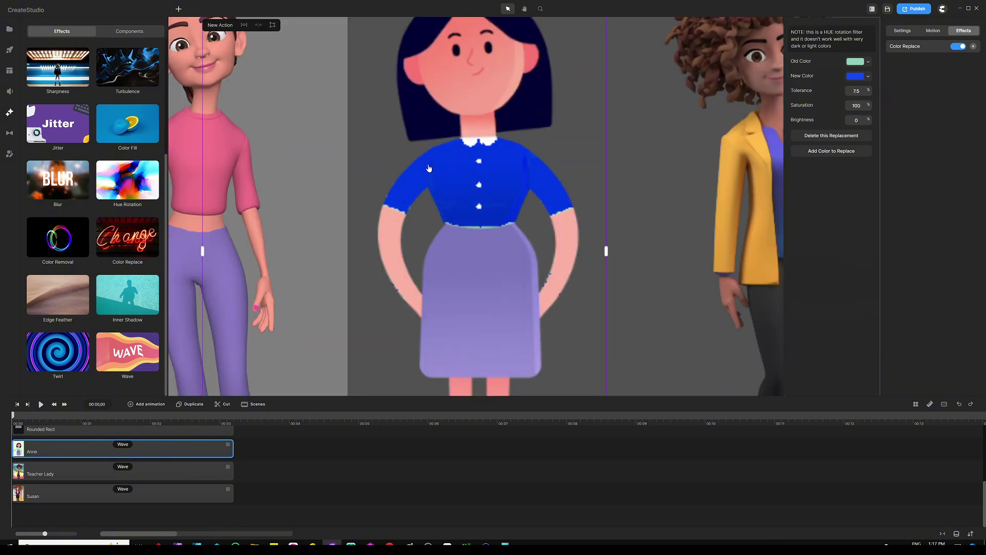
{"action": "scroll", "coordinate": [456, 152], "scroll_direction": "down", "scroll_amount": 2}
{"action": "scroll", "coordinate": [464, 122], "scroll_direction": "up", "scroll_amount": 2}
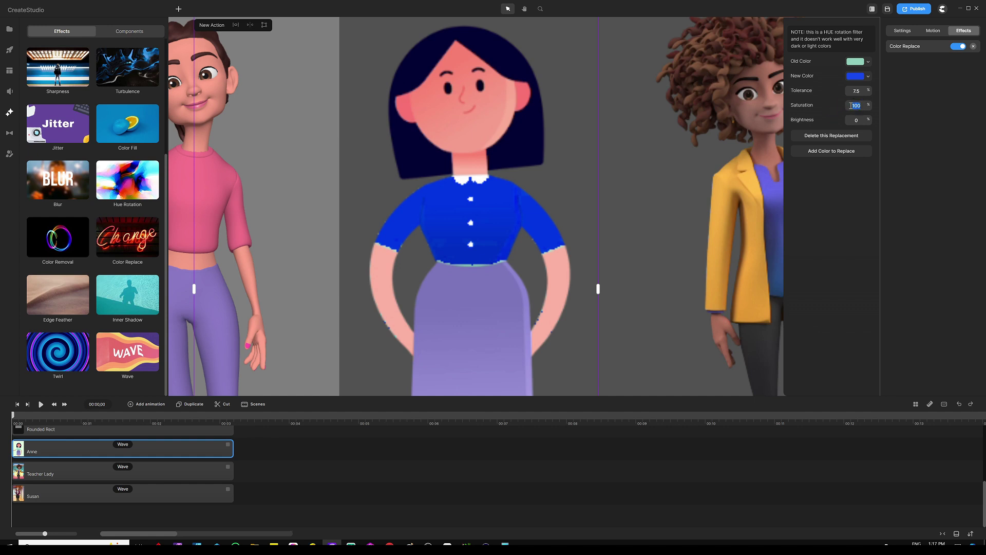
{"action": "left_click", "coordinate": [851, 105]}
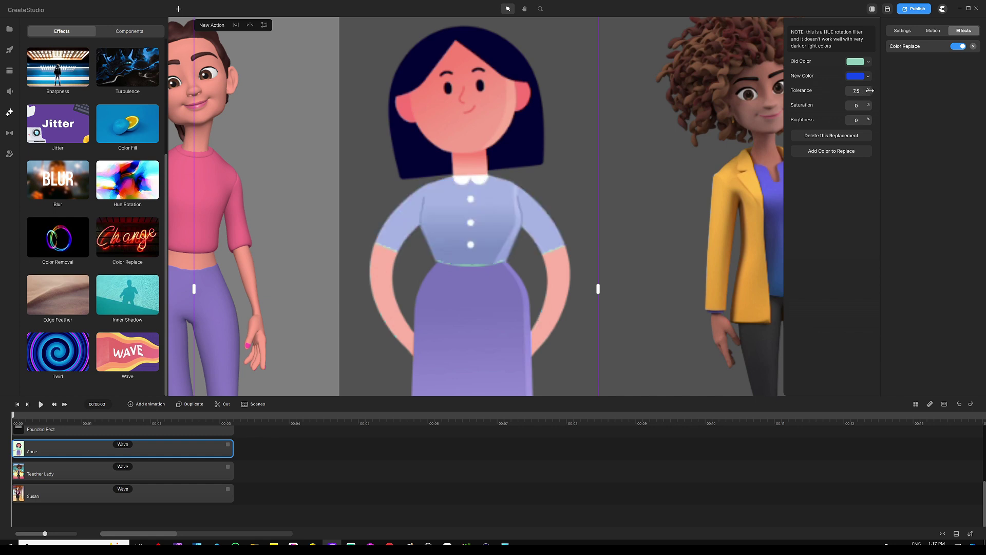
Set the blouse replacement's tolerance to 35.8% and saturation to 21.6%, keeping brightness at 0%
{"action": "left_click_drag", "start_coordinate": [869, 90], "coordinate": [884, 92]}
{"action": "scroll", "coordinate": [473, 268], "scroll_direction": "up", "scroll_amount": 3}
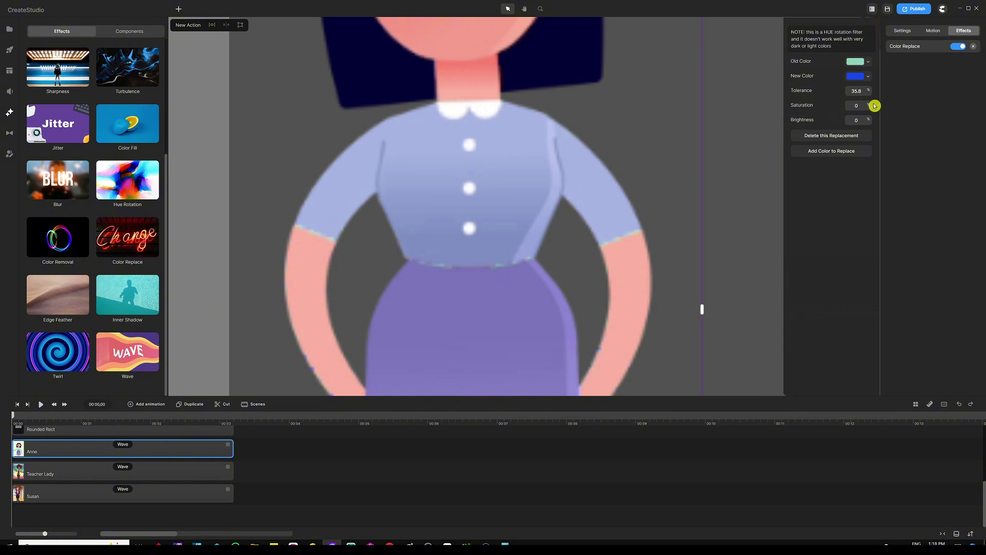
{"action": "left_click_drag", "start_coordinate": [869, 104], "coordinate": [875, 107]}
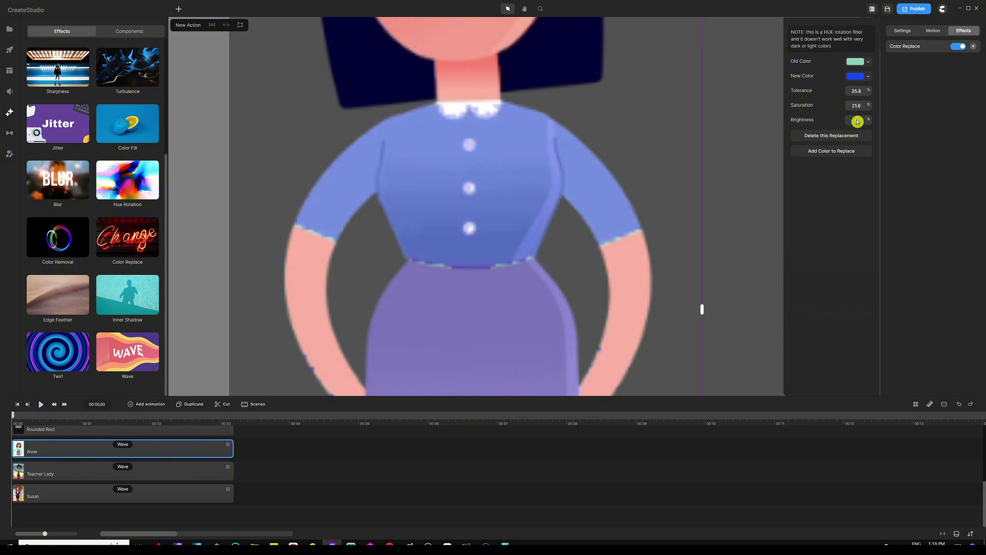
{"action": "left_click_drag", "start_coordinate": [871, 120], "coordinate": [869, 120]}
{"action": "scroll", "coordinate": [711, 146], "scroll_direction": "down", "scroll_amount": 5}
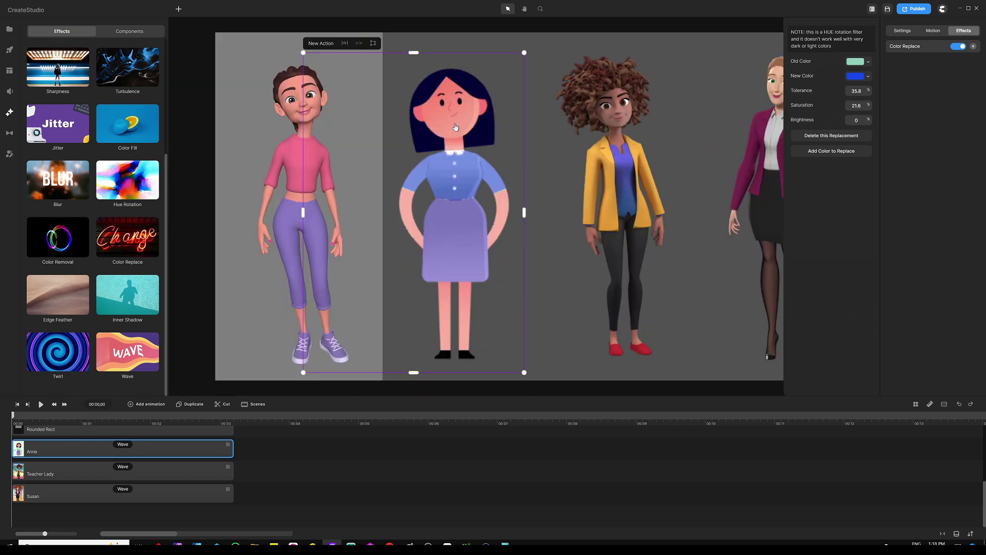
Raise the blouse replacement's tolerance to 55.7% and inspect the edges of the sleeves, waist and arms
{"action": "scroll", "coordinate": [469, 205], "scroll_direction": "up", "scroll_amount": 3}
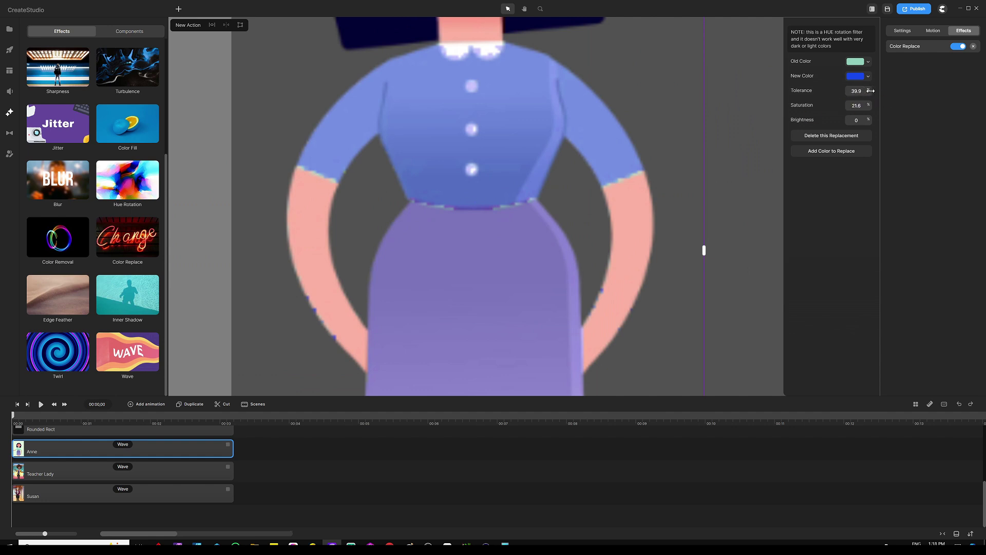
{"action": "left_click_drag", "start_coordinate": [870, 90], "coordinate": [873, 92]}
{"action": "scroll", "coordinate": [335, 352], "scroll_direction": "up", "scroll_amount": 3}
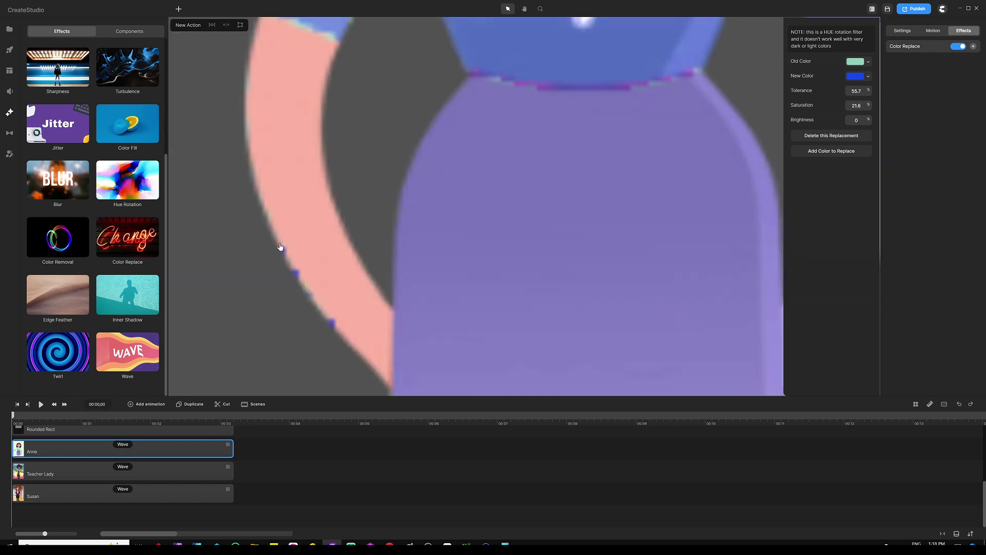
{"action": "scroll", "coordinate": [301, 277], "scroll_direction": "down", "scroll_amount": 3}
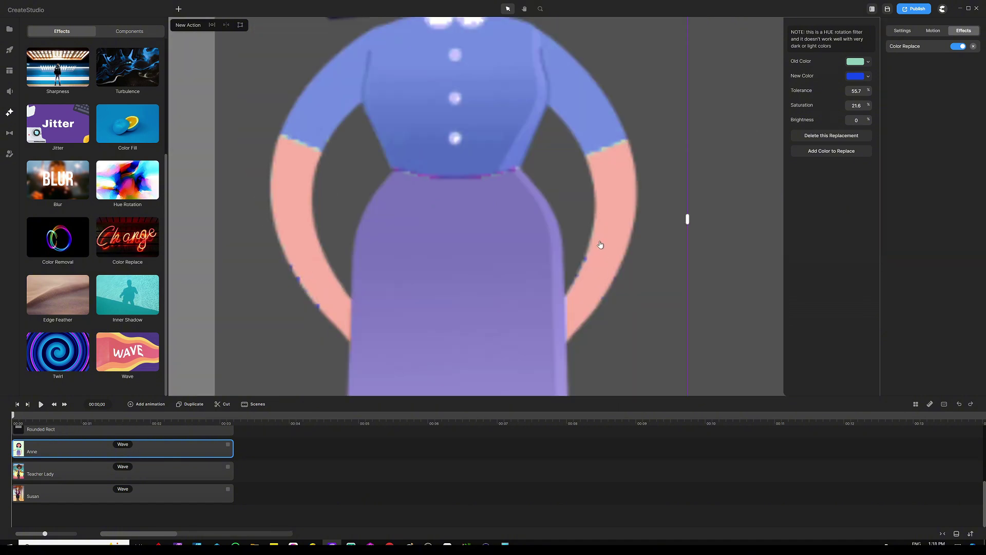
{"action": "scroll", "coordinate": [600, 244], "scroll_direction": "down", "scroll_amount": 5}
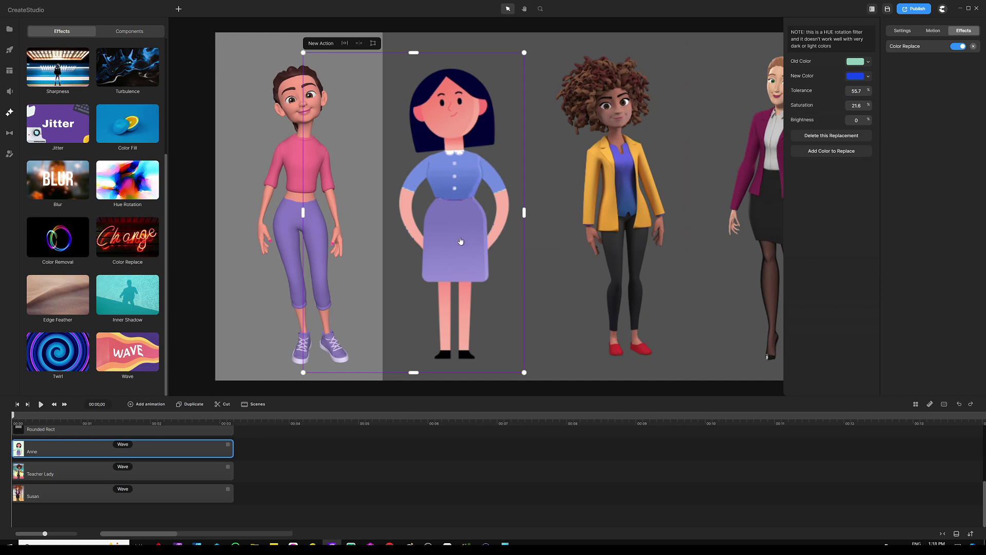
Add a second color replacement and sample the skirt's purple (7c75bb) as its old color
{"action": "left_click", "coordinate": [821, 152]}
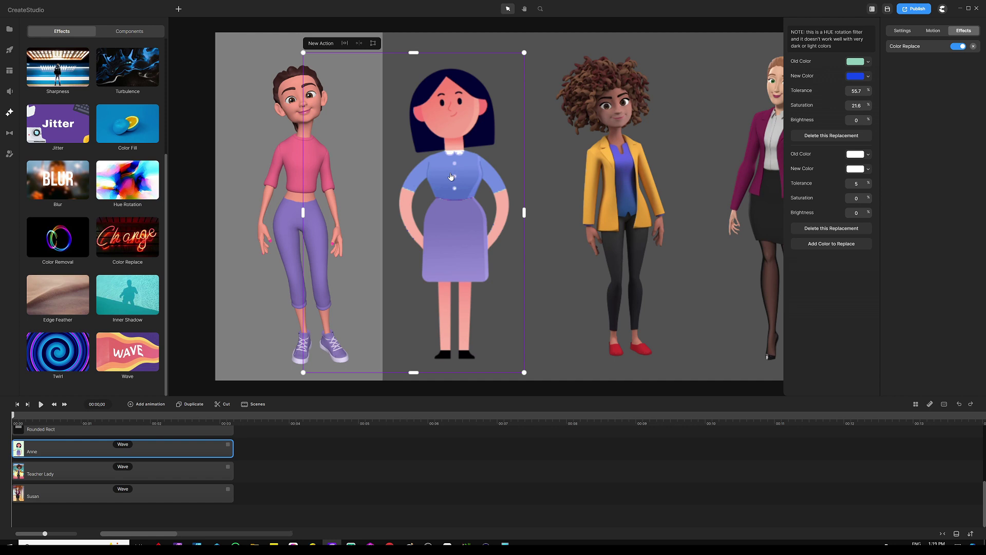
{"action": "key", "text": "ctrl+s"}
{"action": "left_click", "coordinate": [870, 155]}
{"action": "left_click", "coordinate": [857, 155]}
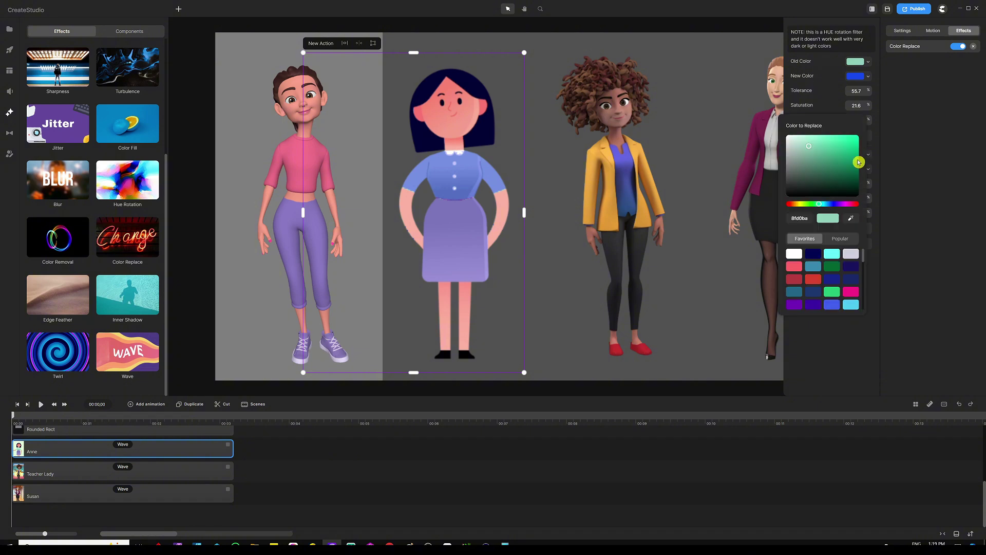
{"action": "left_click", "coordinate": [851, 219]}
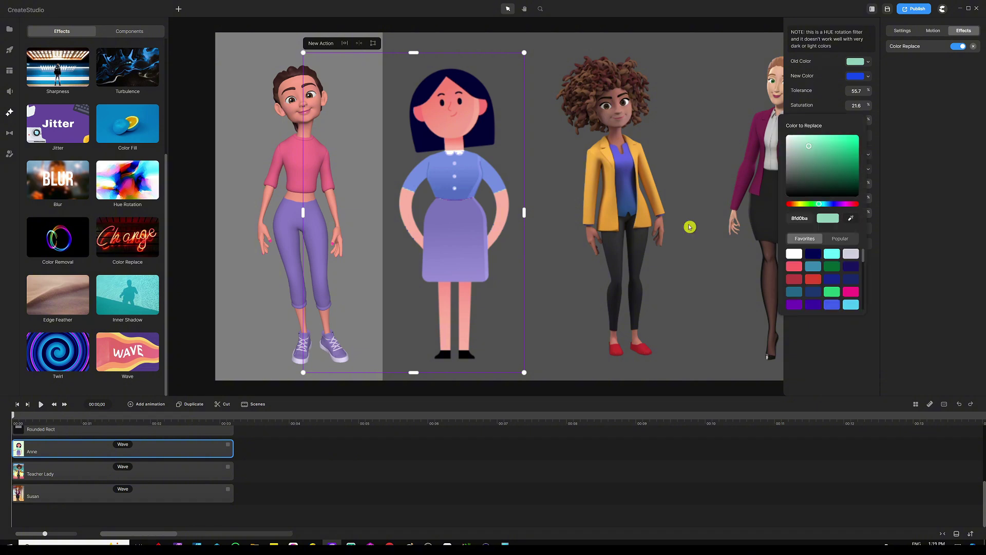
{"action": "left_click", "coordinate": [451, 222]}
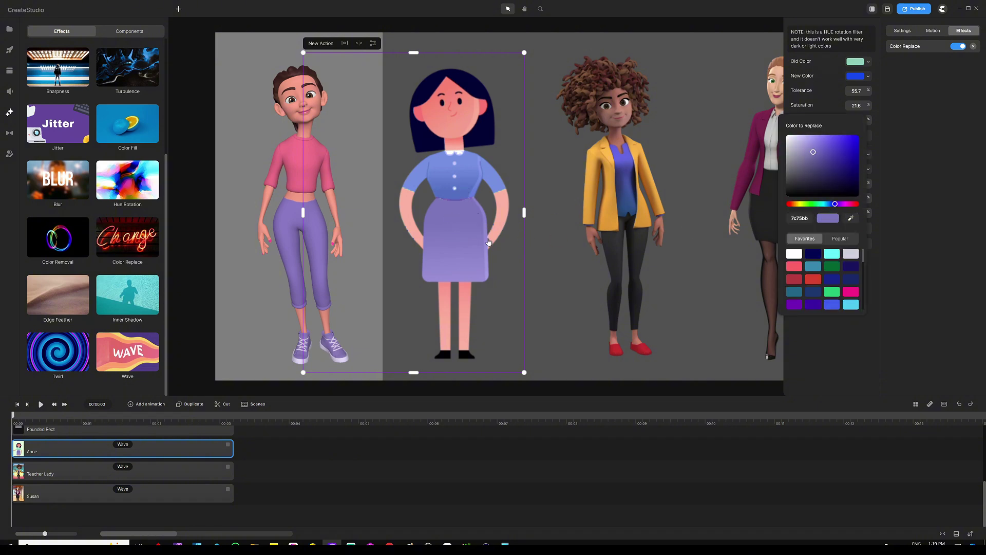
{"action": "left_click", "coordinate": [962, 138]}
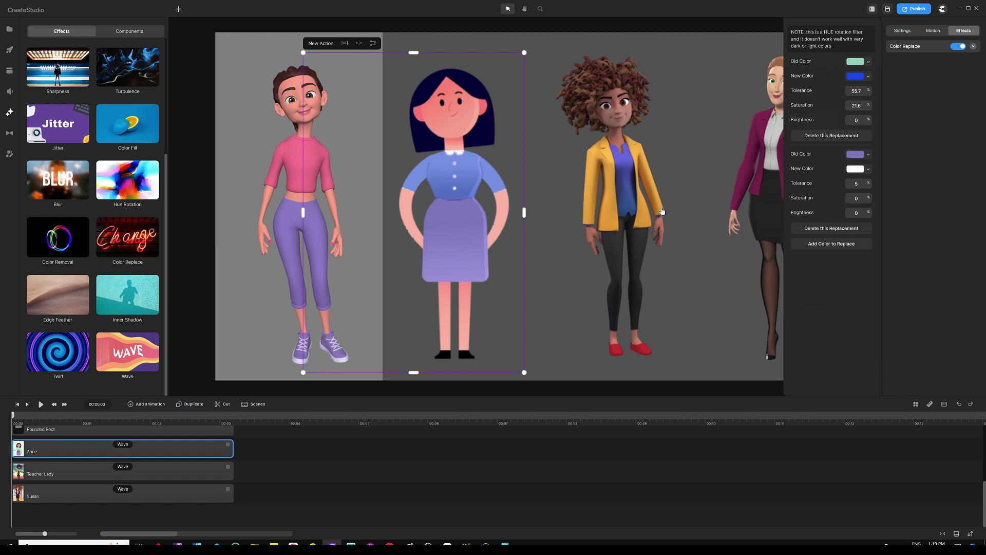
Set the new color of the skirt replacement to bright magenta
{"action": "left_click", "coordinate": [868, 172]}
{"action": "left_click_drag", "start_coordinate": [832, 221], "coordinate": [844, 221]}
{"action": "left_click", "coordinate": [846, 160]}
{"action": "left_click", "coordinate": [911, 170]}
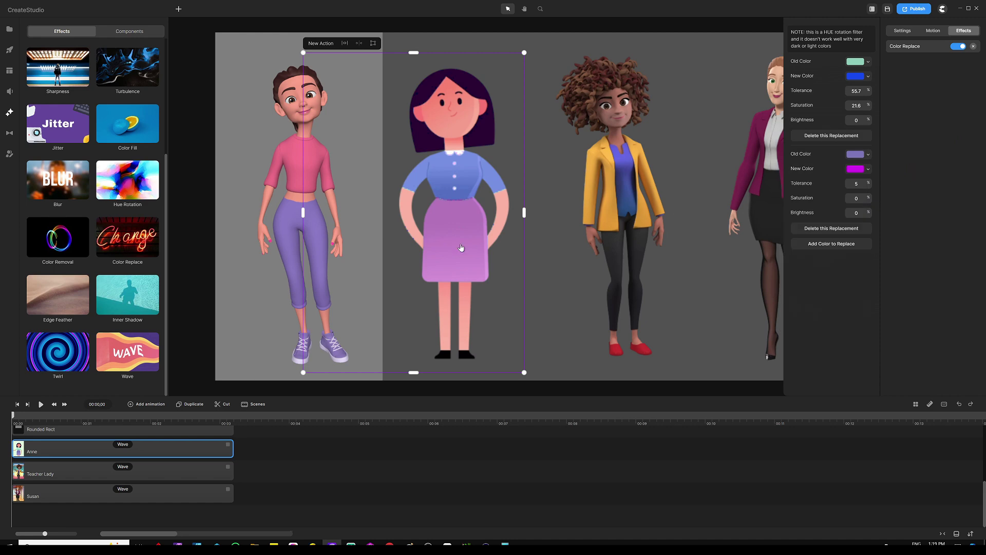
Set the skirt replacement's tolerance to 9.9% while checking the skirt up close
{"action": "scroll", "coordinate": [447, 220], "scroll_direction": "up", "scroll_amount": 3}
{"action": "left_click", "coordinate": [840, 186]}
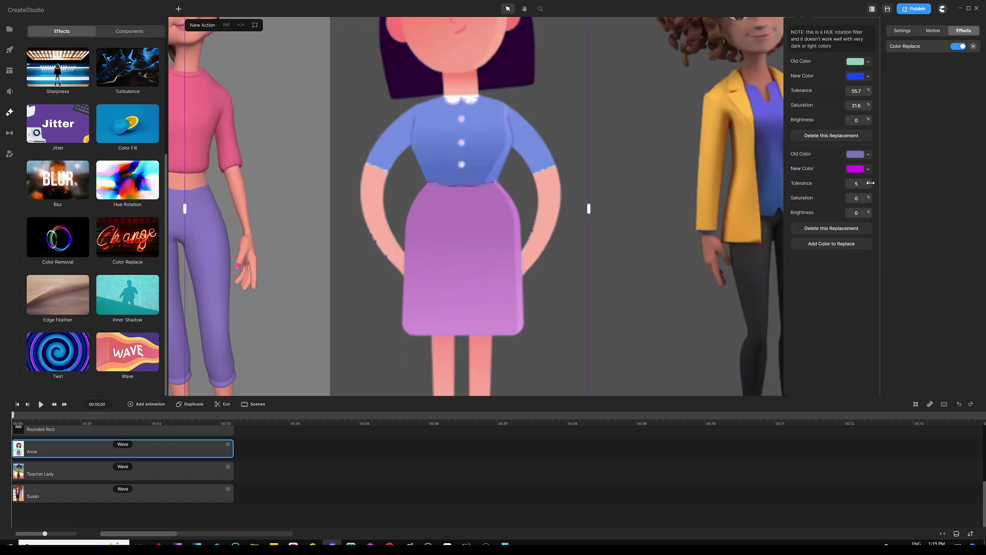
{"action": "left_click_drag", "start_coordinate": [870, 183], "coordinate": [878, 185]}
{"action": "scroll", "coordinate": [465, 137], "scroll_direction": "down", "scroll_amount": 3}
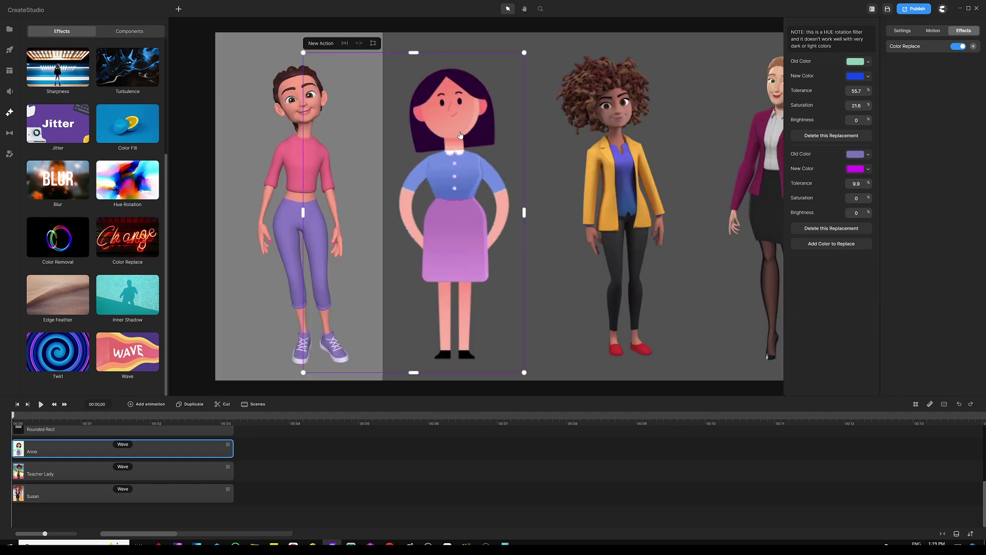
Turn the Color Replace effect off and on again to compare the original and replaced colors, and deselect the character
{"action": "left_click", "coordinate": [949, 84]}
{"action": "left_click", "coordinate": [959, 47]}
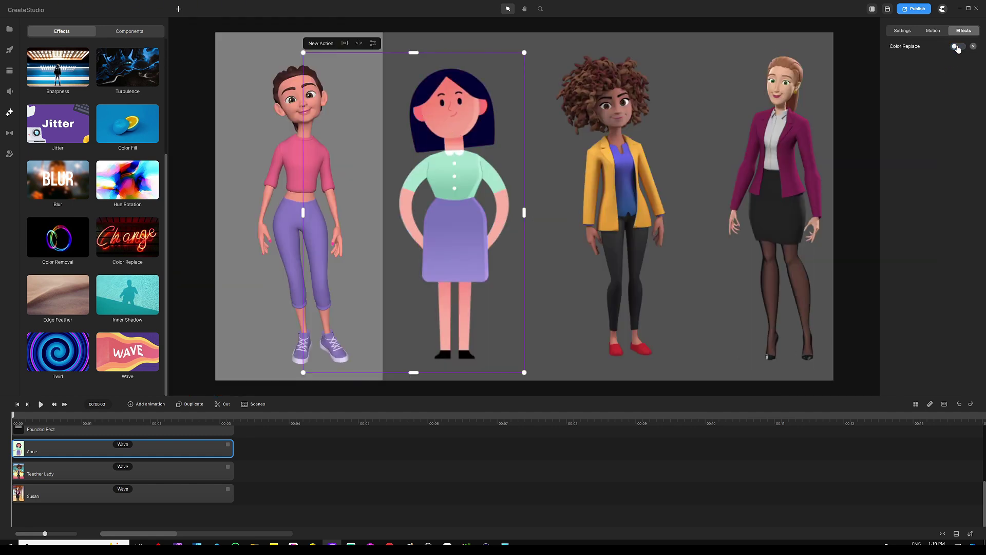
{"action": "left_click", "coordinate": [959, 47]}
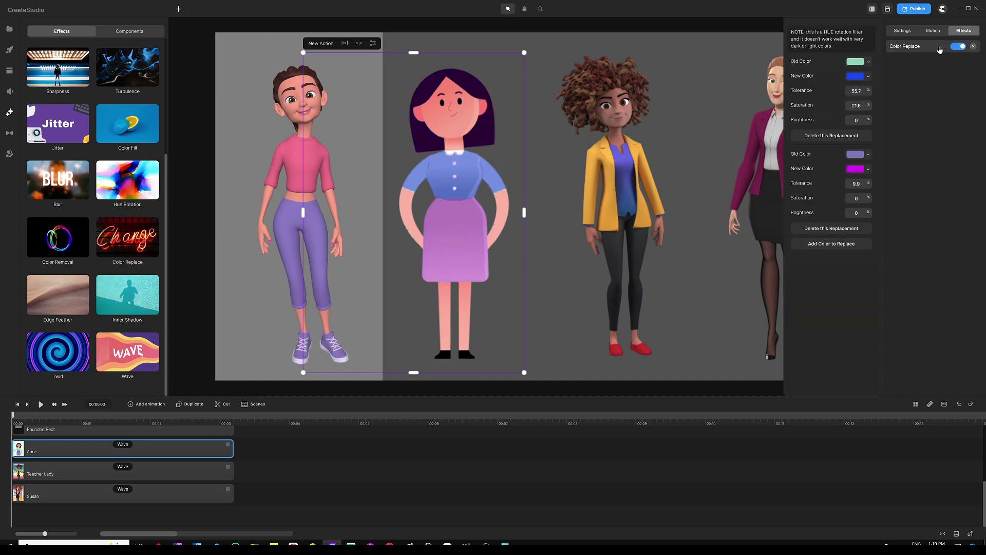
{"action": "left_click", "coordinate": [334, 450]}
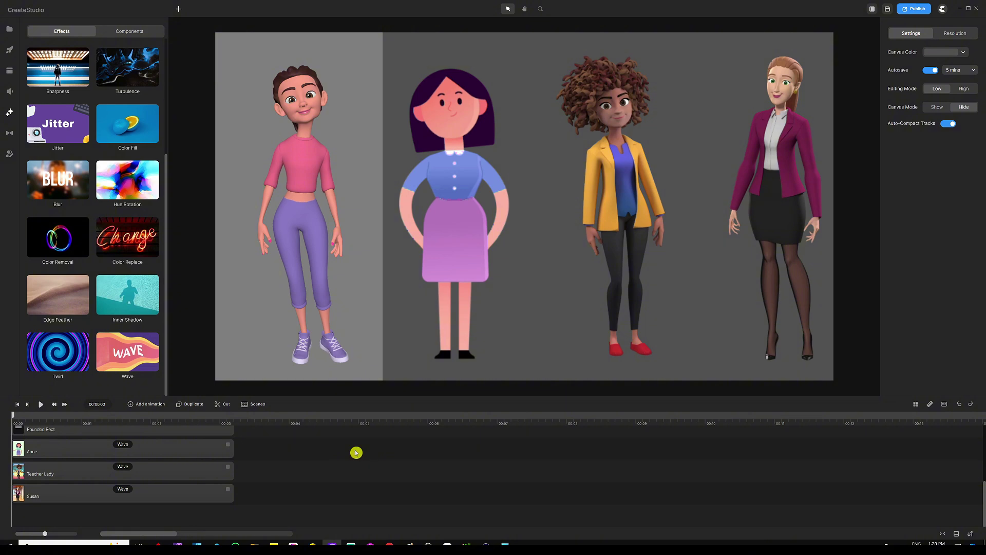
Apply the Color Replace effect to the Teacher Lady character in the yellow jacket and add a color replacement entry
{"action": "left_click", "coordinate": [612, 118]}
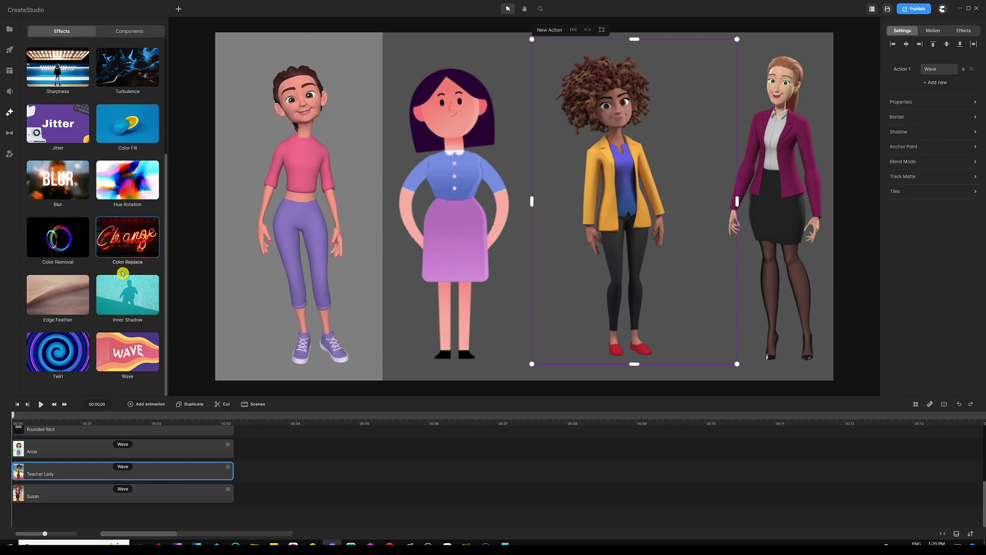
{"action": "left_click_drag", "start_coordinate": [128, 236], "coordinate": [623, 170]}
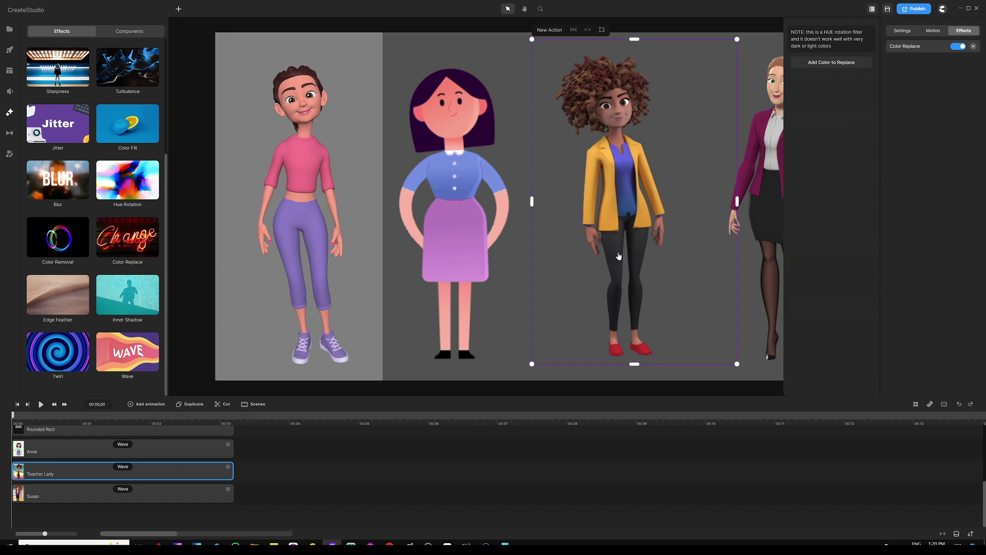
{"action": "left_click", "coordinate": [832, 65]}
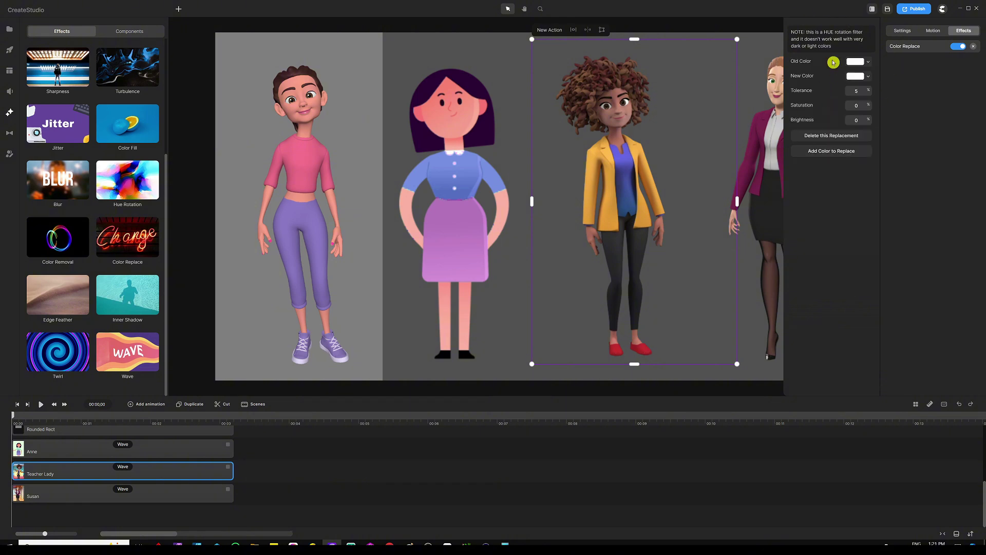
Sample the yellow of the Teacher Lady's jacket as the old color of the replacement
{"action": "left_click", "coordinate": [824, 73]}
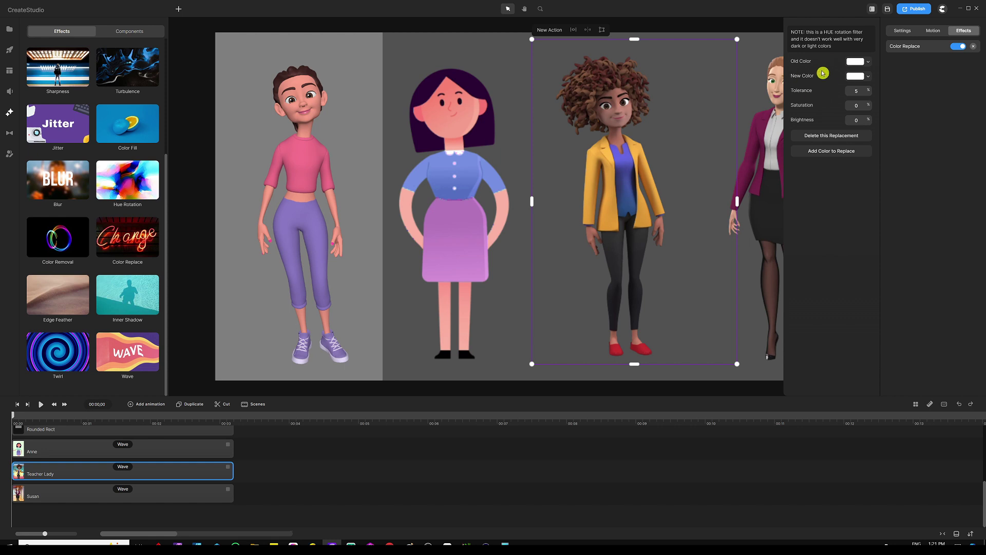
{"action": "left_click", "coordinate": [865, 65]}
{"action": "left_click", "coordinate": [848, 128]}
{"action": "left_click", "coordinate": [610, 178]}
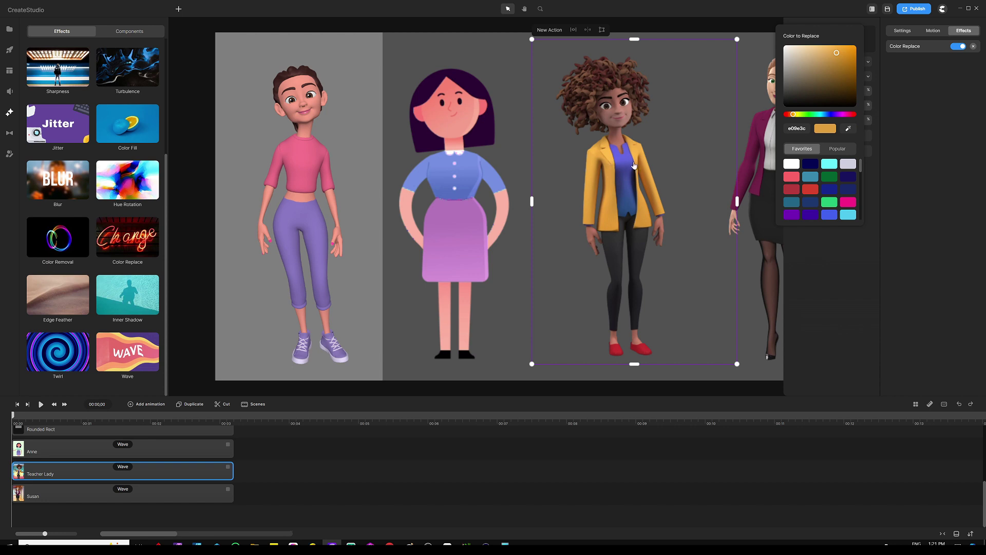
{"action": "left_click", "coordinate": [926, 116]}
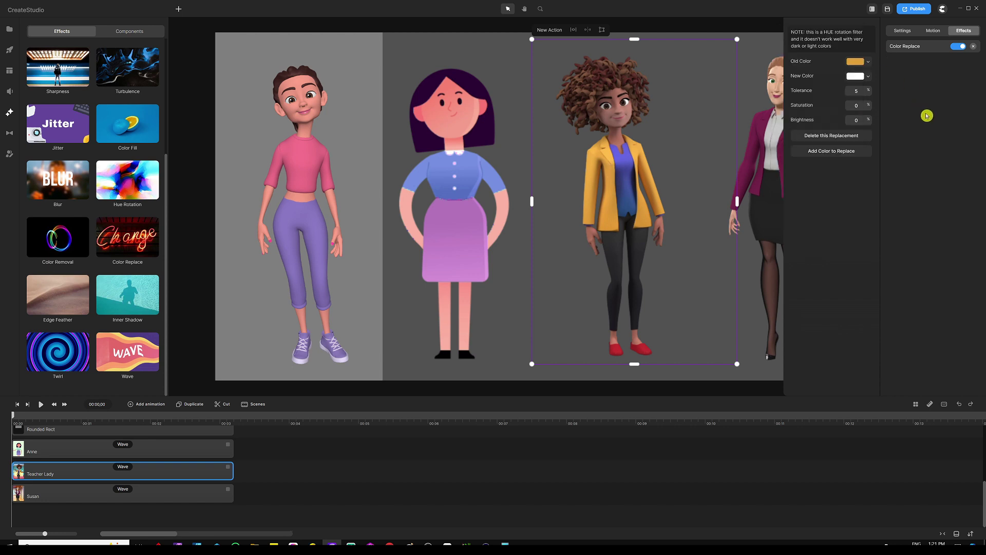
Set the new color of the jacket replacement to bright green
{"action": "left_click", "coordinate": [868, 78]}
{"action": "left_click", "coordinate": [817, 128]}
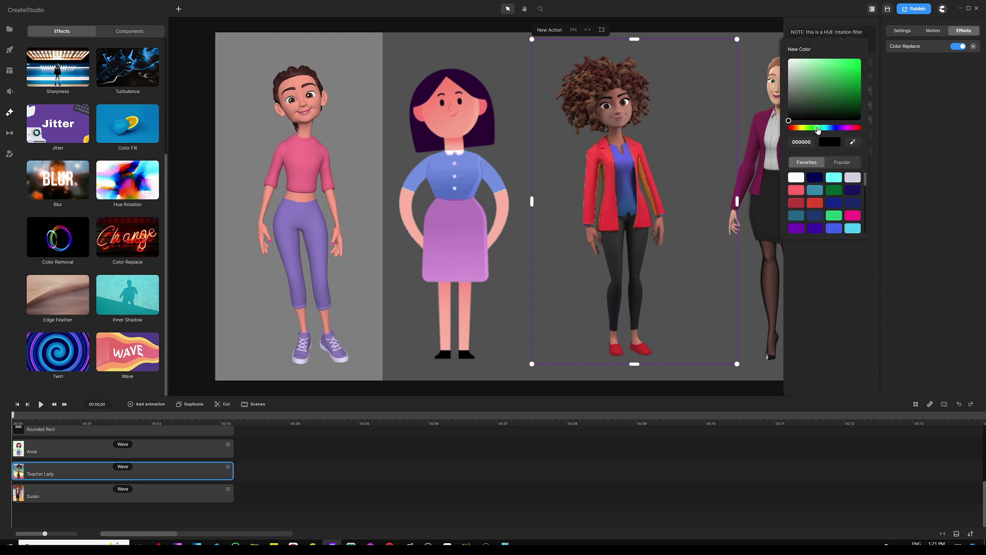
{"action": "left_click", "coordinate": [840, 80]}
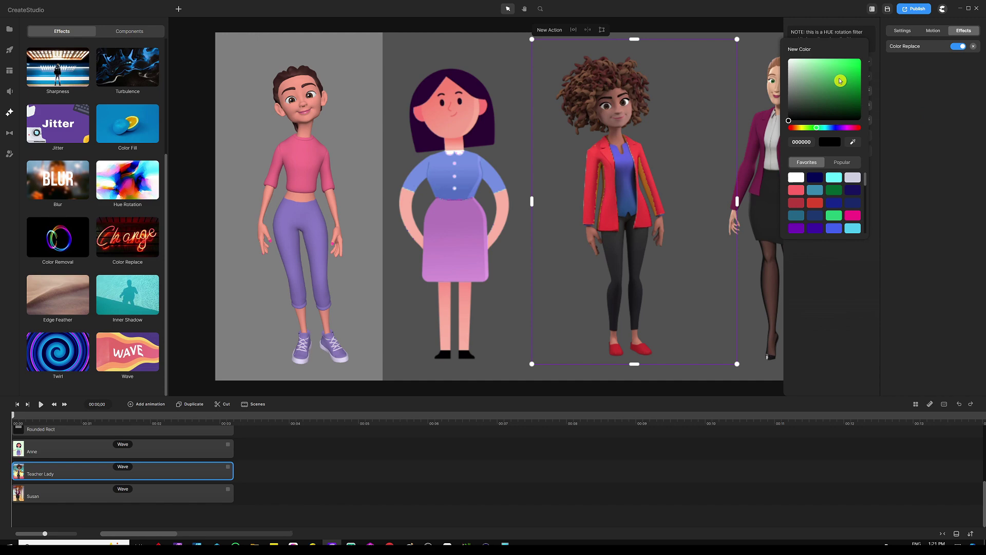
{"action": "left_click", "coordinate": [918, 97]}
Set the jacket replacement's tolerance to 11.6% while checking the jacket up close
{"action": "scroll", "coordinate": [669, 171], "scroll_direction": "up", "scroll_amount": 3}
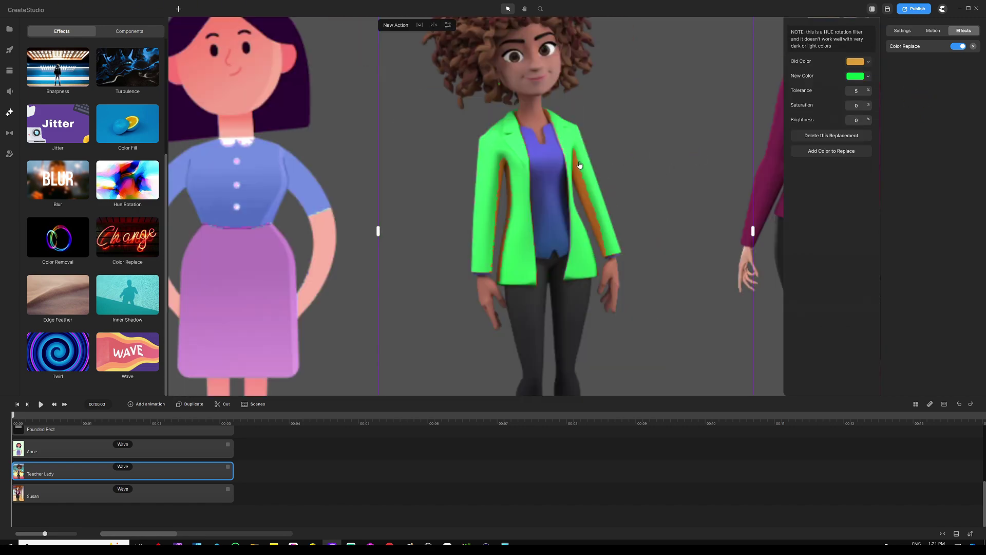
{"action": "scroll", "coordinate": [577, 166], "scroll_direction": "down", "scroll_amount": 1}
{"action": "left_click_drag", "start_coordinate": [868, 90], "coordinate": [872, 90]}
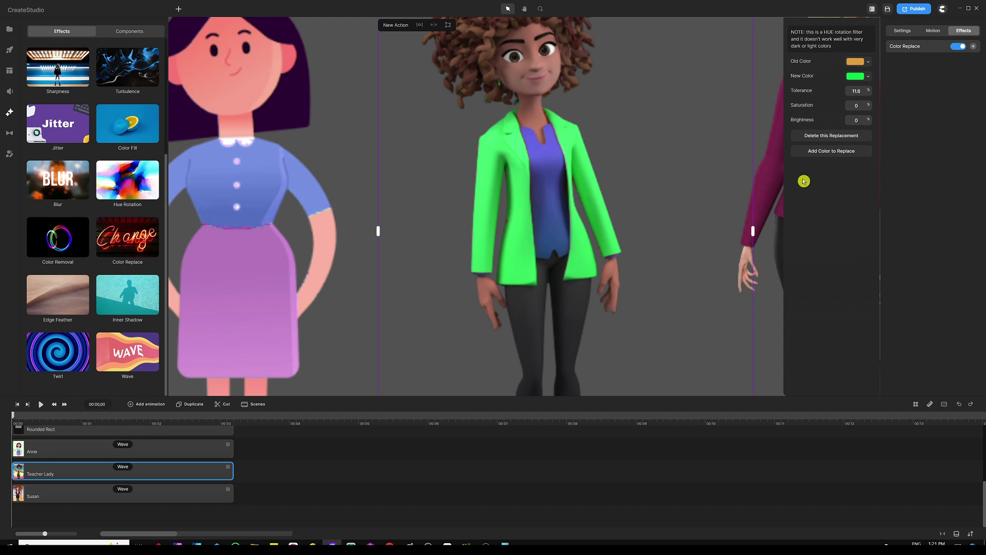
Add a second color replacement and sample the Teacher Lady's blue-violet shirt as its old color
{"action": "left_click", "coordinate": [824, 153]}
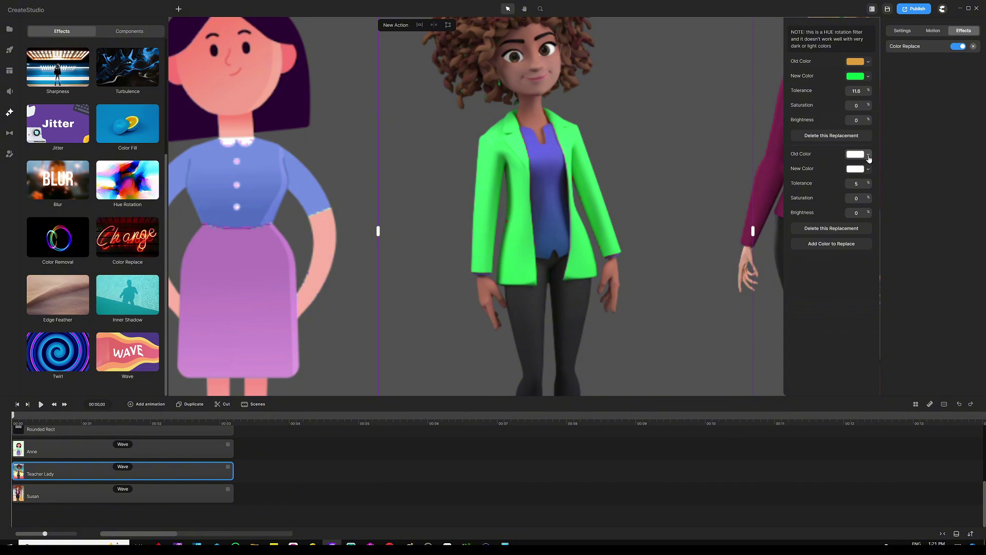
{"action": "left_click", "coordinate": [868, 155]}
{"action": "left_click", "coordinate": [852, 221]}
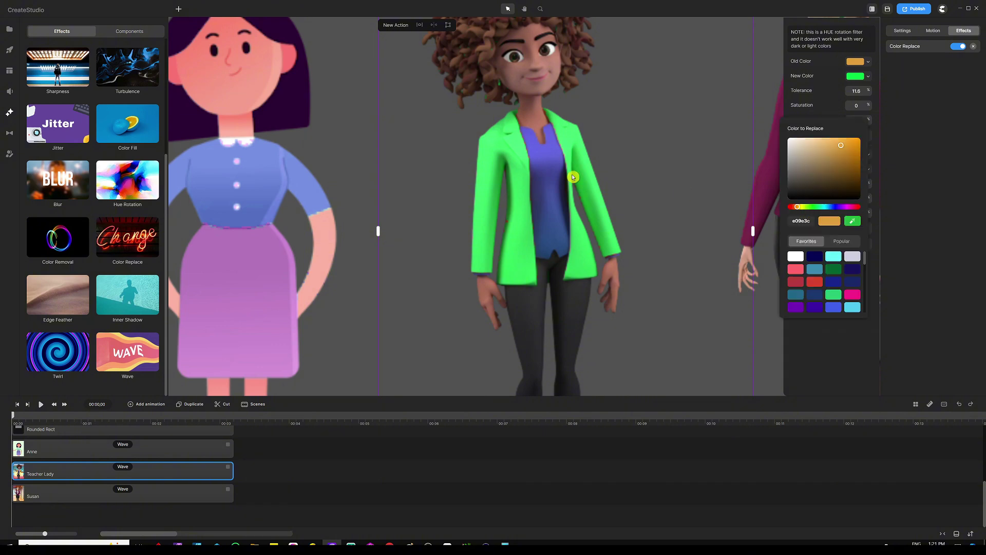
{"action": "left_click", "coordinate": [549, 163]}
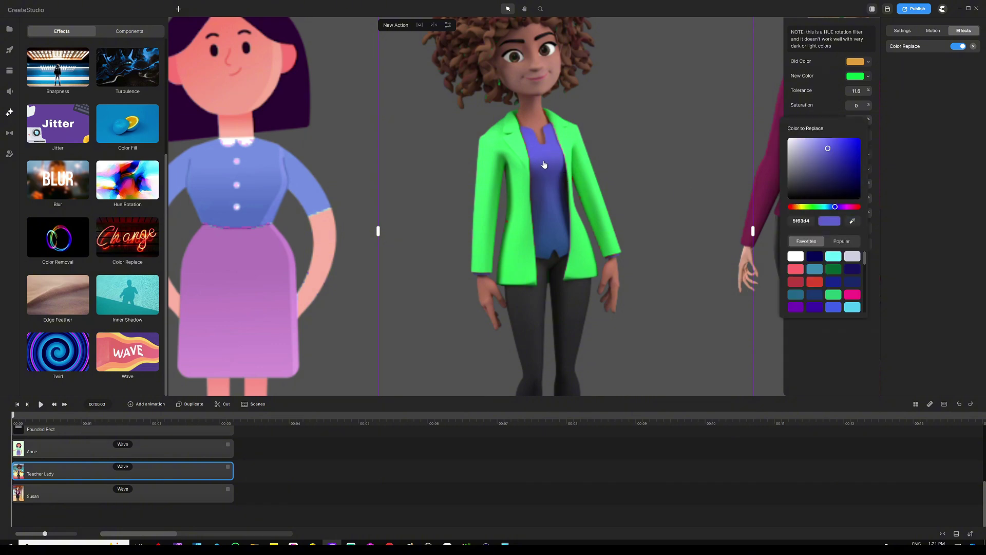
{"action": "left_click", "coordinate": [926, 153]}
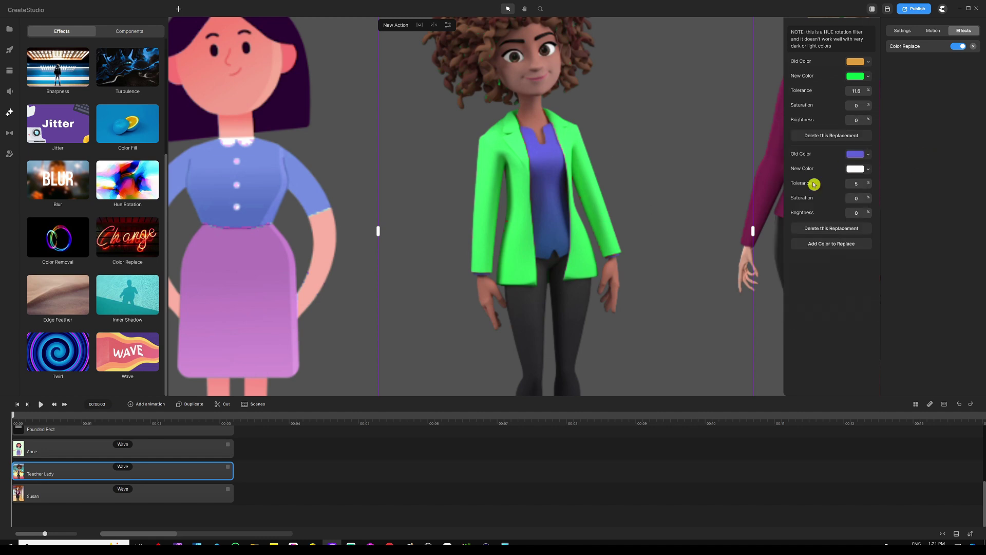
Set the new color of the shirt replacement to yellow ffe500
{"action": "left_click", "coordinate": [869, 170]}
{"action": "left_click_drag", "start_coordinate": [816, 226], "coordinate": [799, 222]}
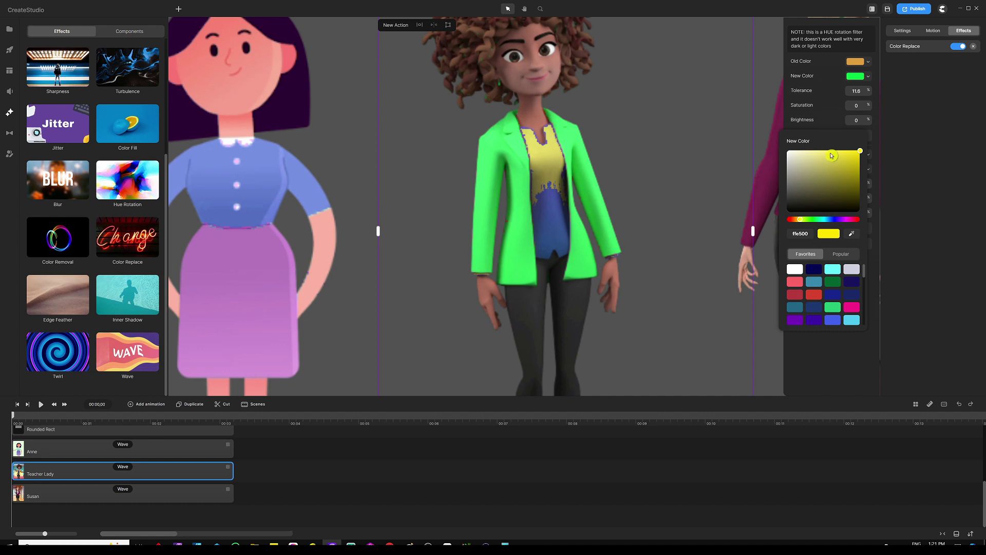
{"action": "left_click", "coordinate": [909, 162]}
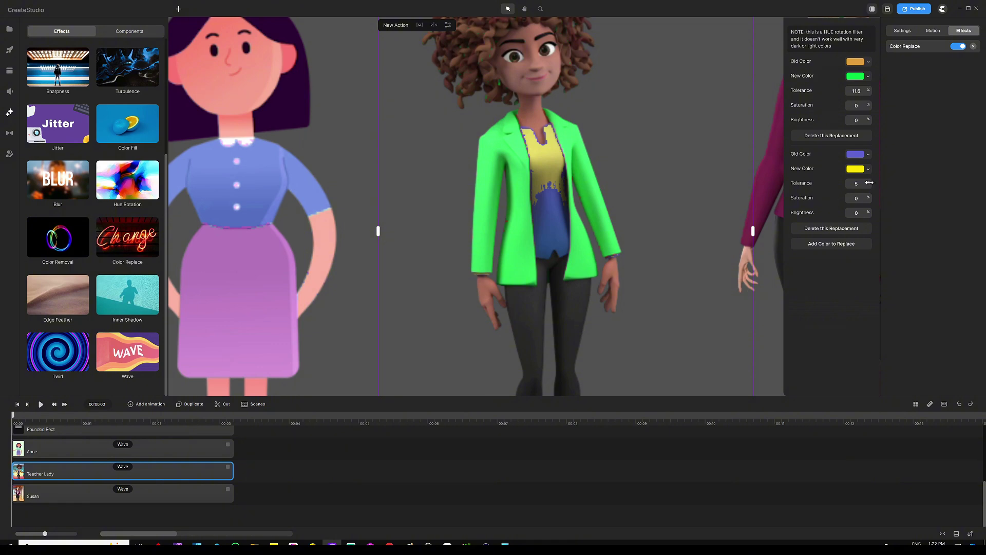
Set the shirt replacement's tolerance to 26.8% and fit the whole canvas in view
{"action": "scroll", "coordinate": [873, 184], "scroll_direction": "up", "scroll_amount": 10}
{"action": "scroll", "coordinate": [878, 184], "scroll_direction": "up", "scroll_amount": 4}
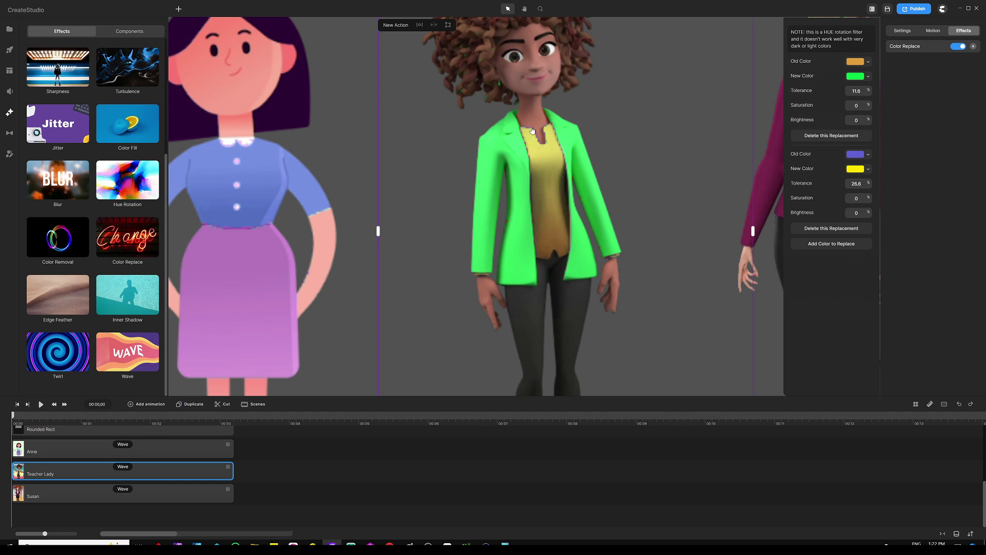
{"action": "key", "text": "ctrl+0"}
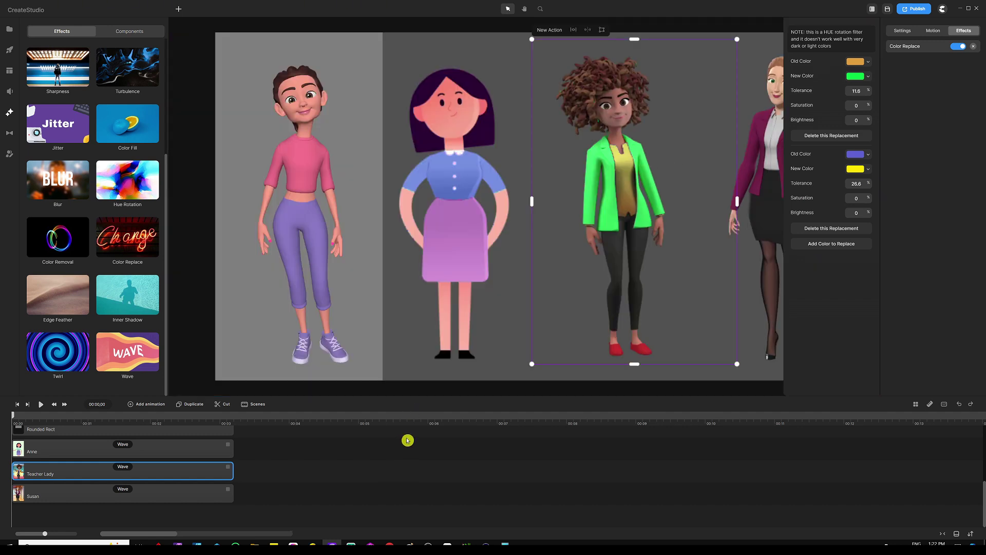
Turn the Teacher Lady's Color Replace effect off and on again to compare the original and replaced clothing colors
{"action": "left_click", "coordinate": [963, 105]}
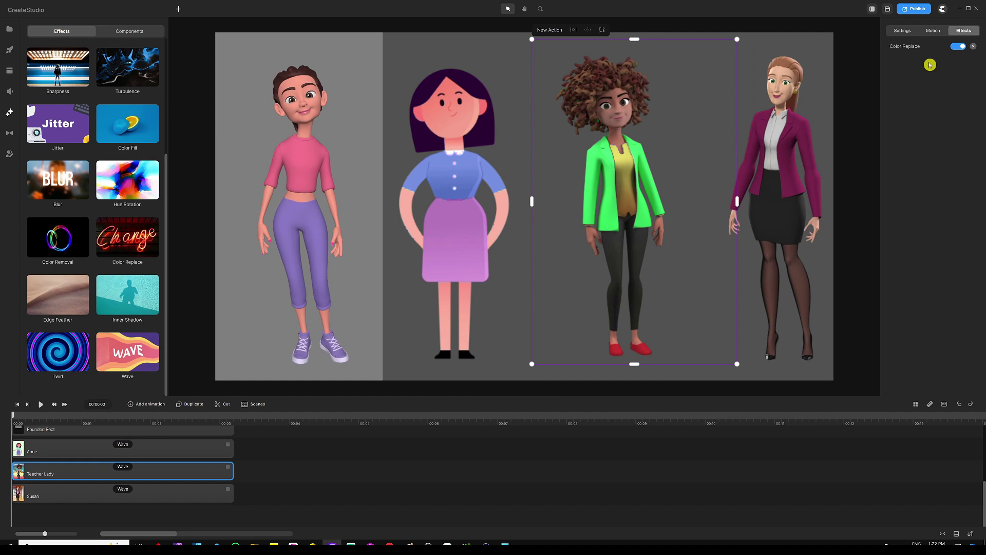
{"action": "left_click", "coordinate": [959, 47]}
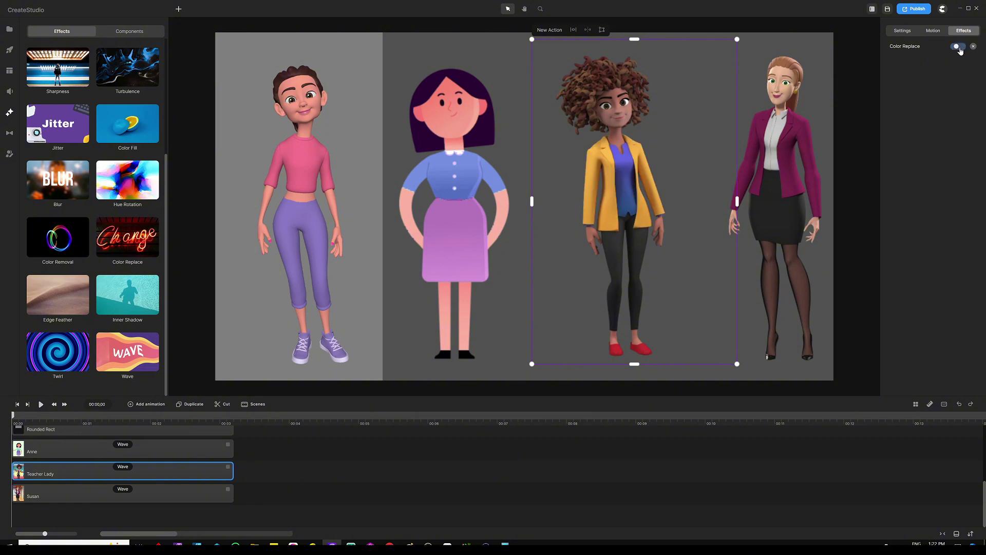
{"action": "left_click", "coordinate": [958, 47]}
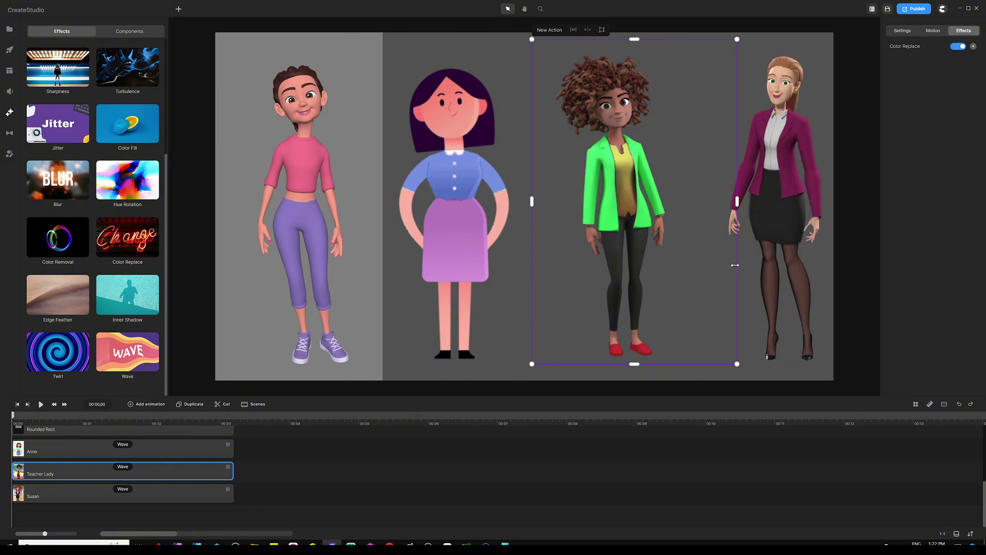
Apply the Color Replace effect to the woman in the maroon blazer and add a color replacement entry
{"action": "left_click", "coordinate": [773, 86]}
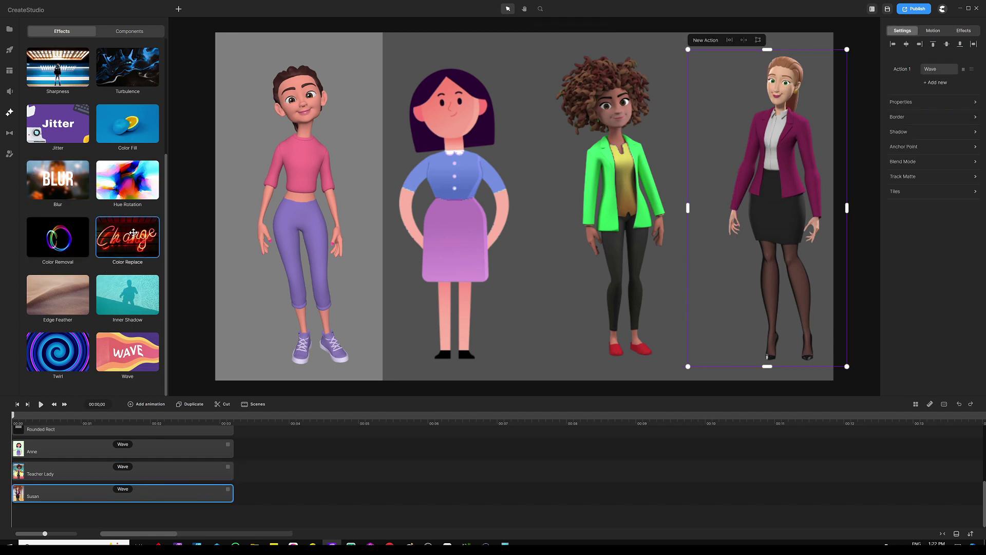
{"action": "left_click_drag", "start_coordinate": [133, 234], "coordinate": [791, 141]}
{"action": "scroll", "coordinate": [542, 172], "scroll_direction": "down", "scroll_amount": 3}
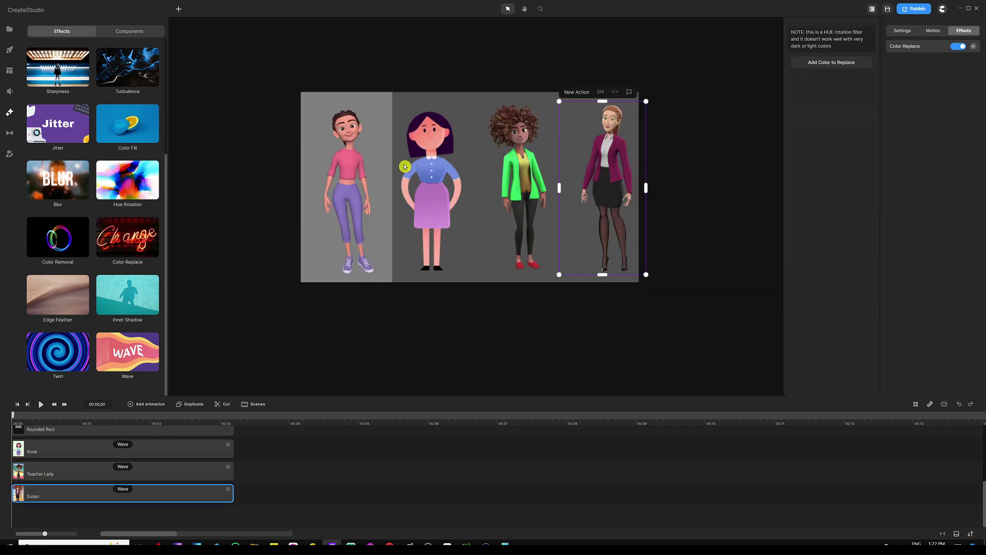
{"action": "scroll", "coordinate": [629, 169], "scroll_direction": "up", "scroll_amount": 3}
{"action": "scroll", "coordinate": [608, 119], "scroll_direction": "up", "scroll_amount": 2}
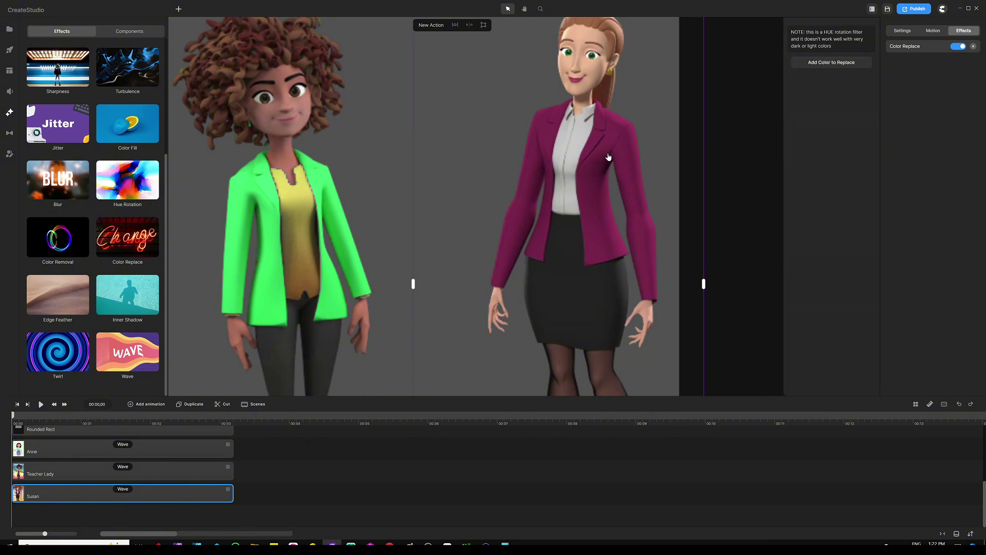
{"action": "left_click", "coordinate": [826, 62]}
Sample the maroon of the woman's blazer as the old color of the replacement
{"action": "left_click", "coordinate": [864, 62]}
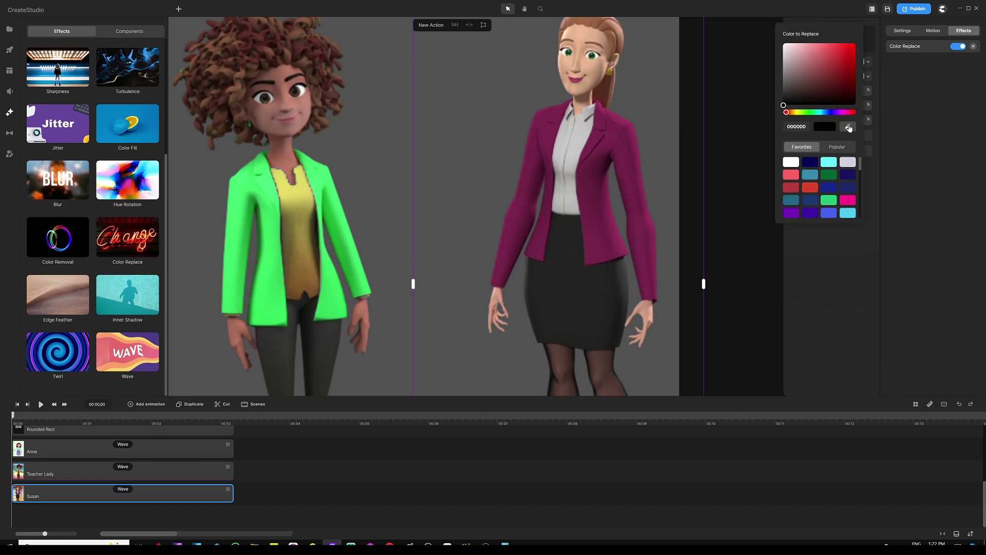
{"action": "left_click", "coordinate": [849, 127]}
{"action": "left_click", "coordinate": [590, 182]}
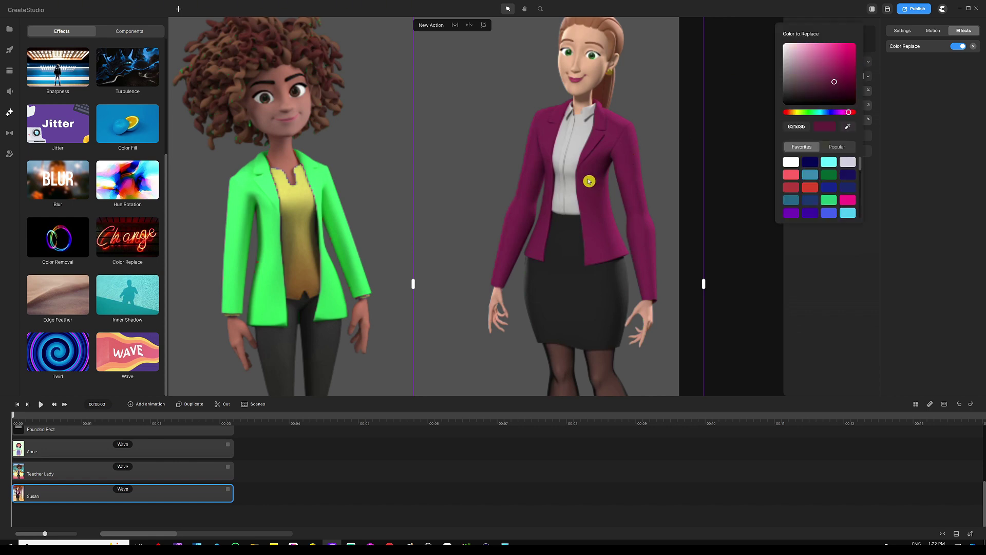
{"action": "left_click", "coordinate": [920, 92]}
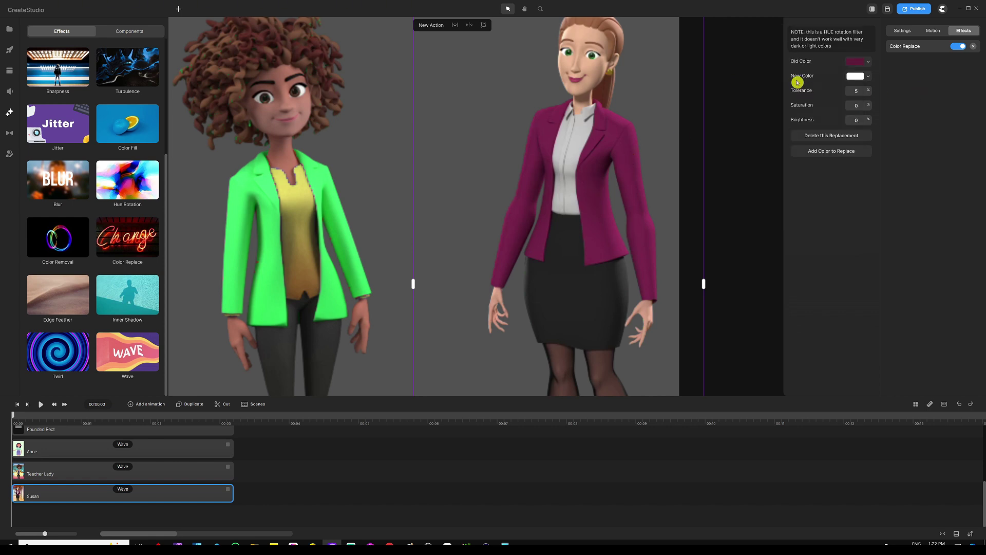
Set the new color of the blazer replacement to a medium green
{"action": "left_click", "coordinate": [868, 77]}
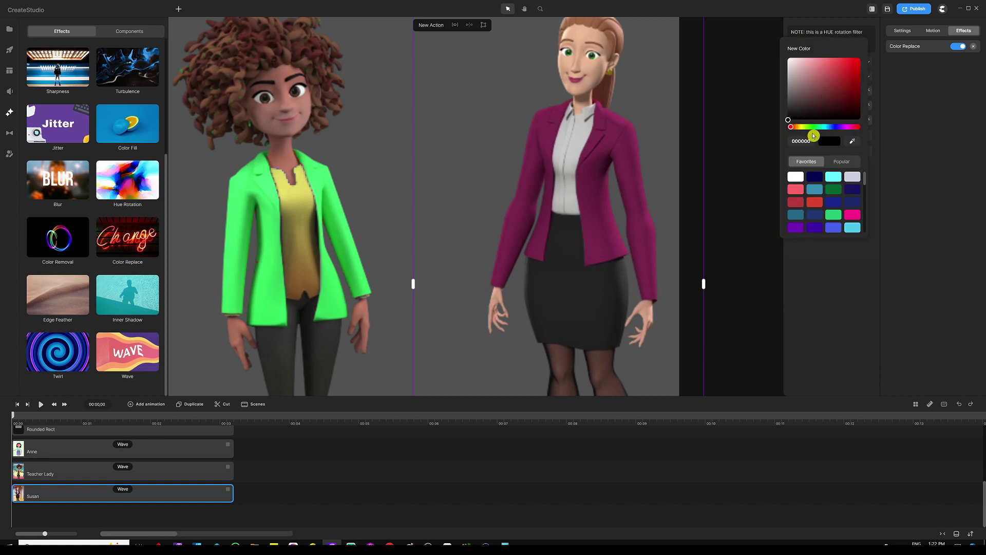
{"action": "left_click", "coordinate": [813, 127]}
{"action": "left_click", "coordinate": [864, 87]}
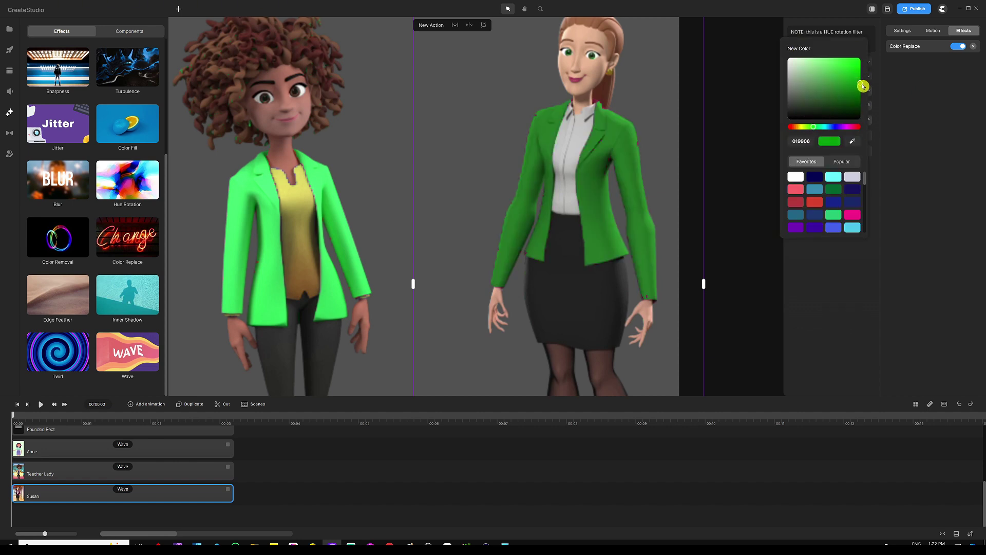
{"action": "left_click", "coordinate": [905, 136]}
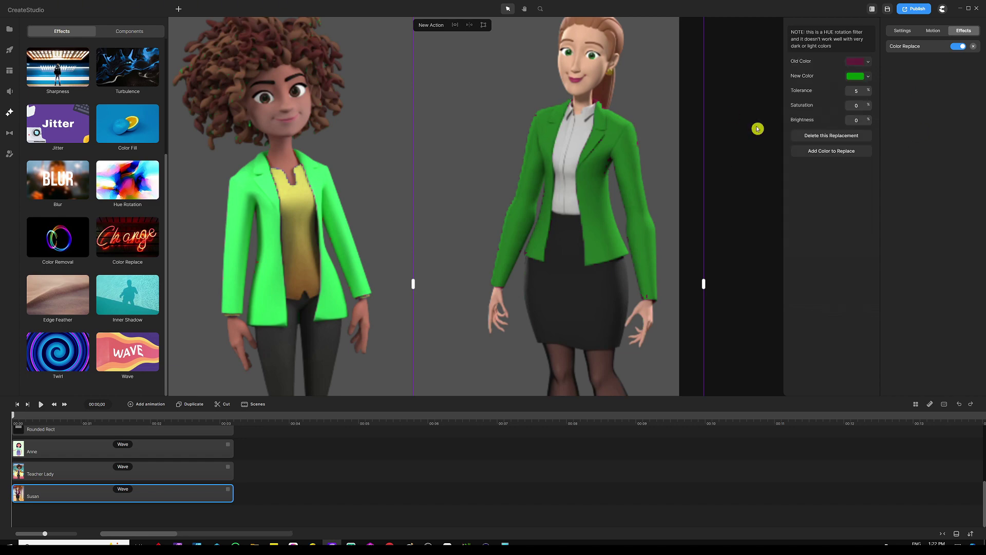
Fine-tune the blazer replacement's tolerance while checking the blazer edges and hair up close, and deselect the character
{"action": "scroll", "coordinate": [627, 114], "scroll_direction": "up", "scroll_amount": 3}
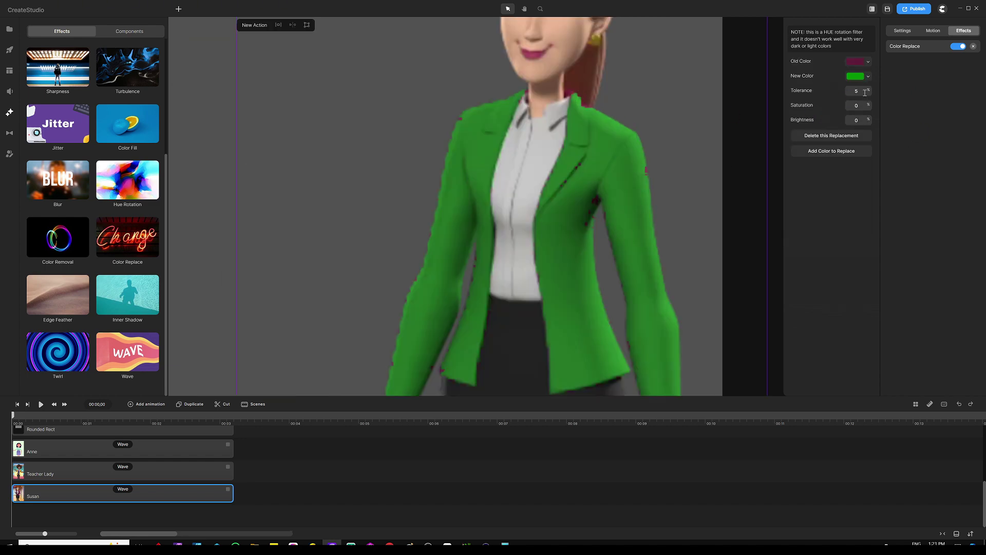
{"action": "left_click_drag", "start_coordinate": [870, 91], "coordinate": [870, 90]}
{"action": "scroll", "coordinate": [638, 190], "scroll_direction": "down", "scroll_amount": 5}
{"action": "scroll", "coordinate": [619, 143], "scroll_direction": "up", "scroll_amount": 5}
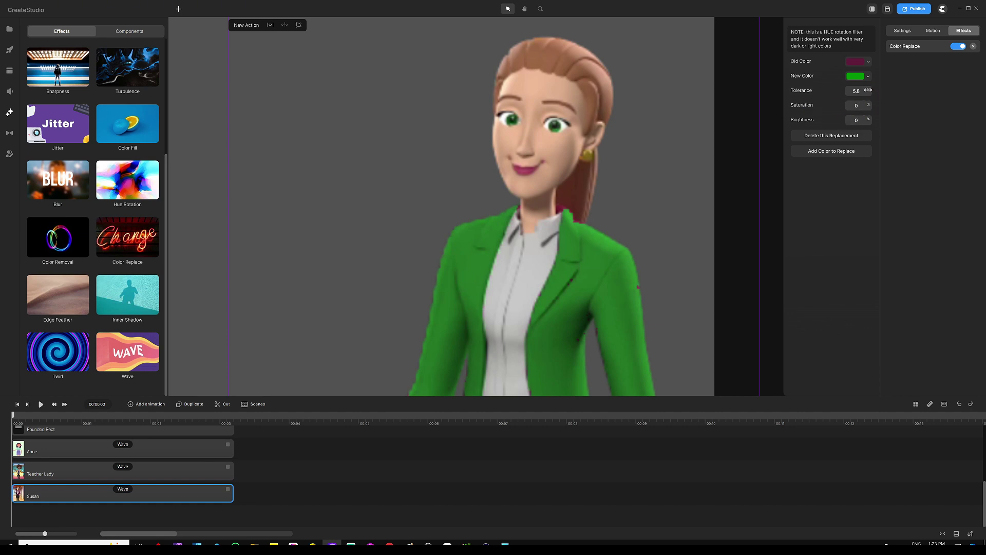
{"action": "left_click_drag", "start_coordinate": [868, 90], "coordinate": [877, 90]}
{"action": "left_click_drag", "start_coordinate": [877, 91], "coordinate": [869, 89]}
{"action": "scroll", "coordinate": [503, 121], "scroll_direction": "down", "scroll_amount": 5}
{"action": "left_click", "coordinate": [327, 480]}
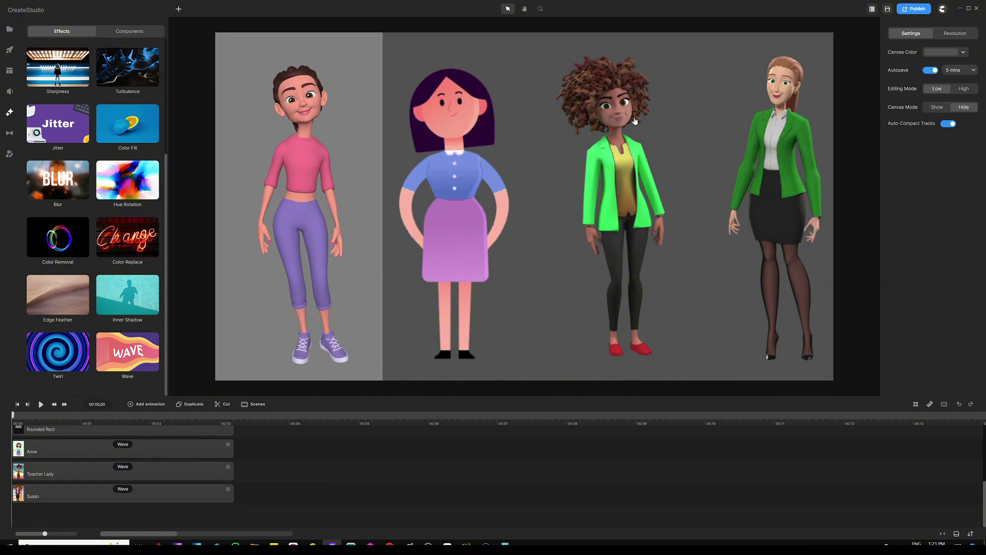
Place the playhead over the group clip of waving characters at 00:04:16 and open the group for editing
{"action": "scroll", "coordinate": [337, 454], "scroll_direction": "up", "scroll_amount": 3}
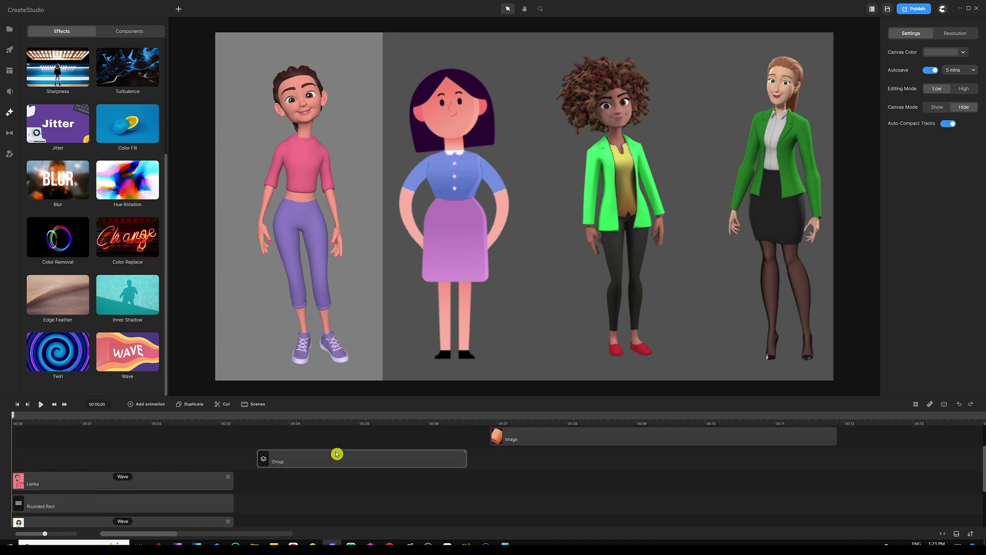
{"action": "left_click", "coordinate": [327, 421]}
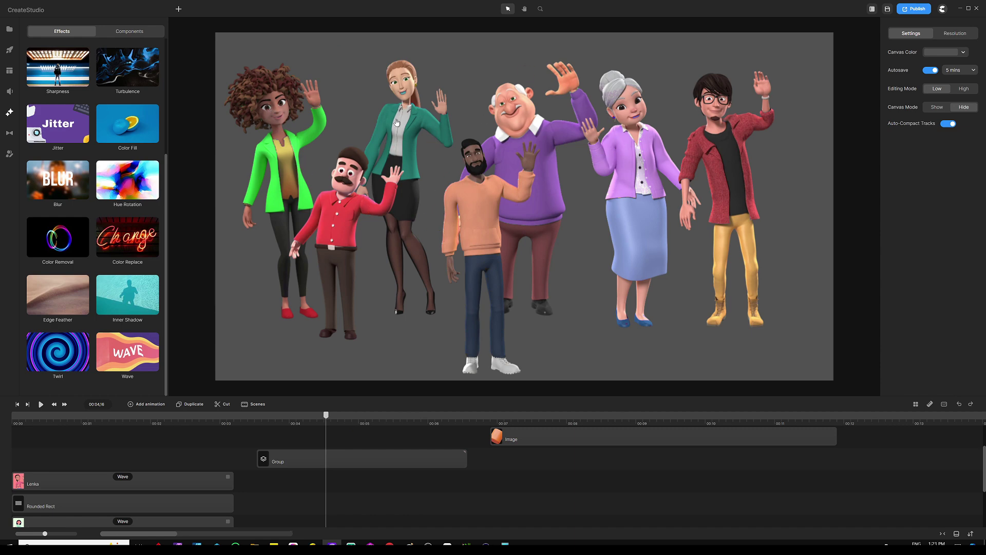
{"action": "left_click", "coordinate": [360, 456]}
{"action": "double_click", "coordinate": [361, 457]}
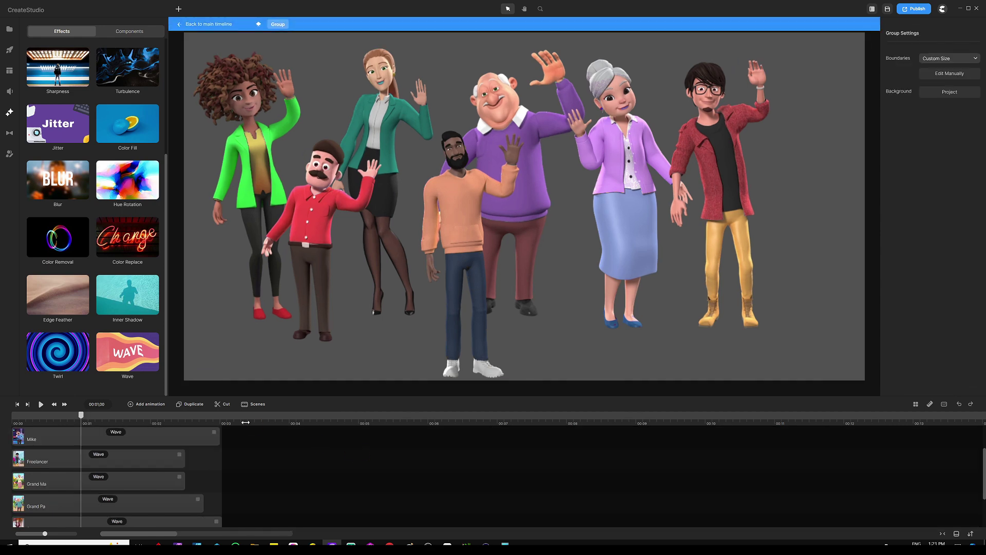
Turn off the Color Replace effect on the mustached man in the red shirt to view his original colors
{"action": "left_click", "coordinate": [316, 200]}
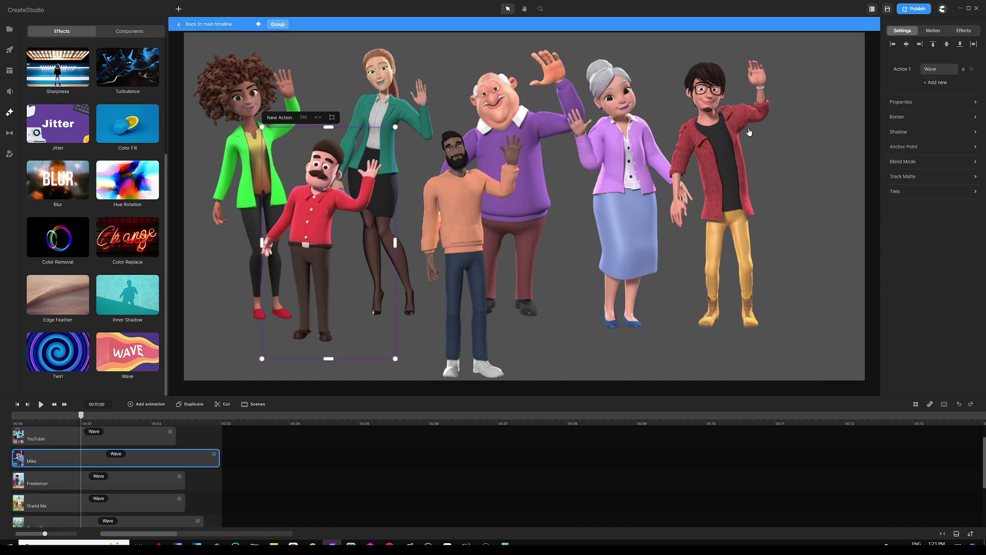
{"action": "left_click", "coordinate": [963, 31]}
{"action": "left_click", "coordinate": [957, 48]}
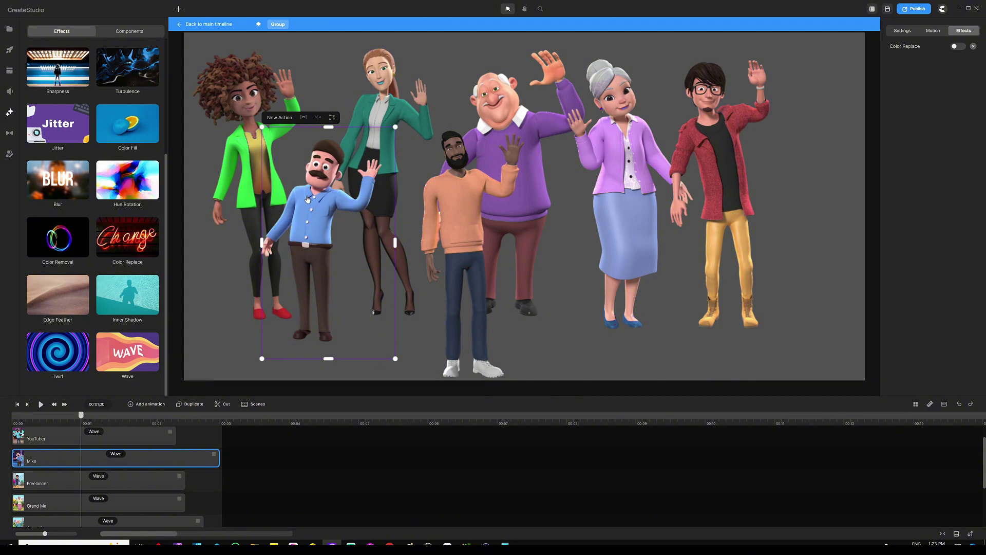
Turn the mustached man's Color Replace effect back on, and compare the bearded man's sweater with his effect off and on
{"action": "left_click", "coordinate": [957, 48]}
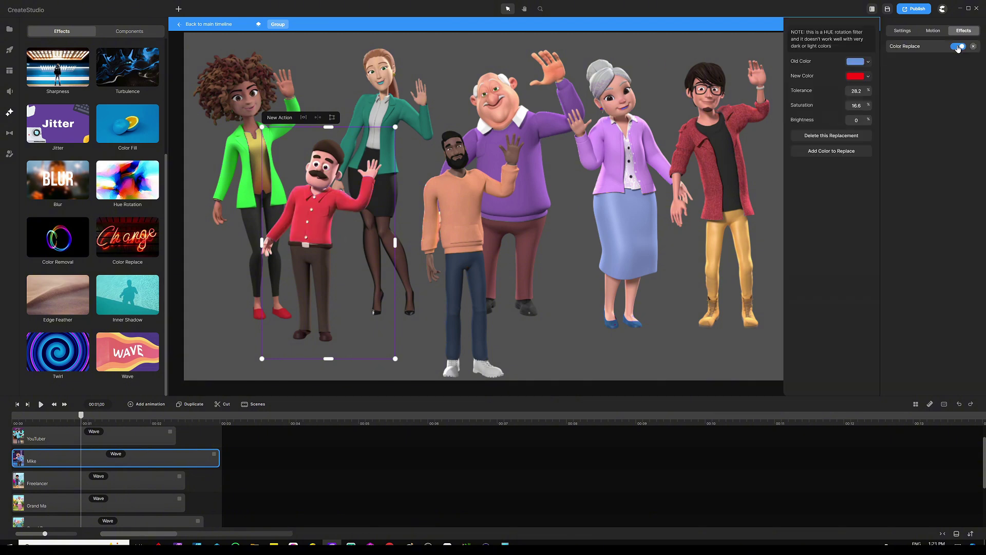
{"action": "left_click", "coordinate": [447, 189]}
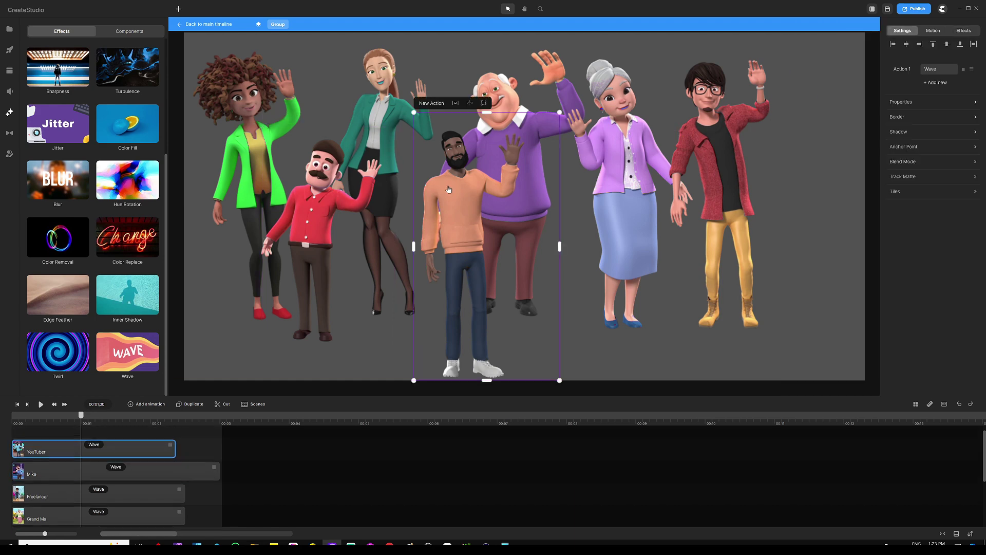
{"action": "left_click", "coordinate": [964, 31]}
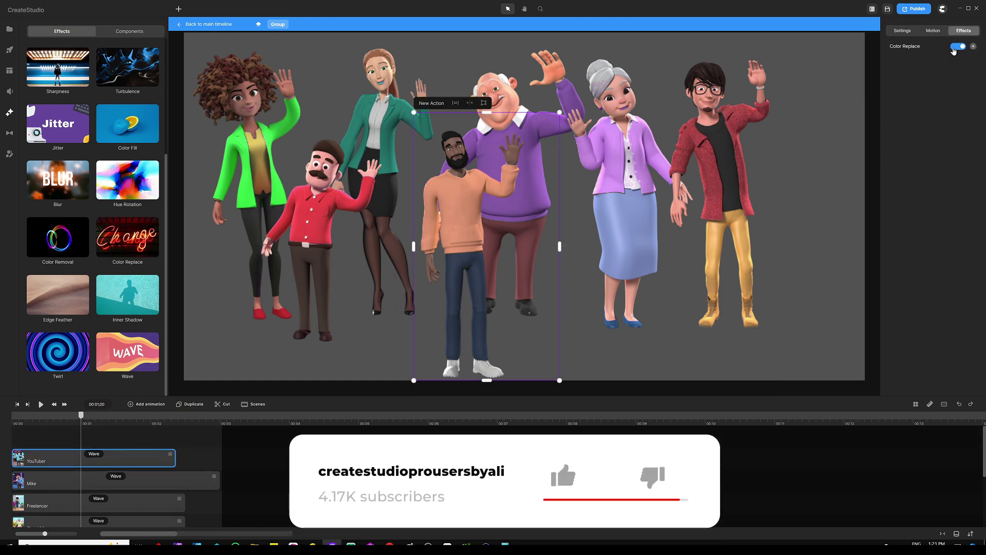
{"action": "left_click", "coordinate": [957, 47]}
{"action": "left_click", "coordinate": [957, 47]}
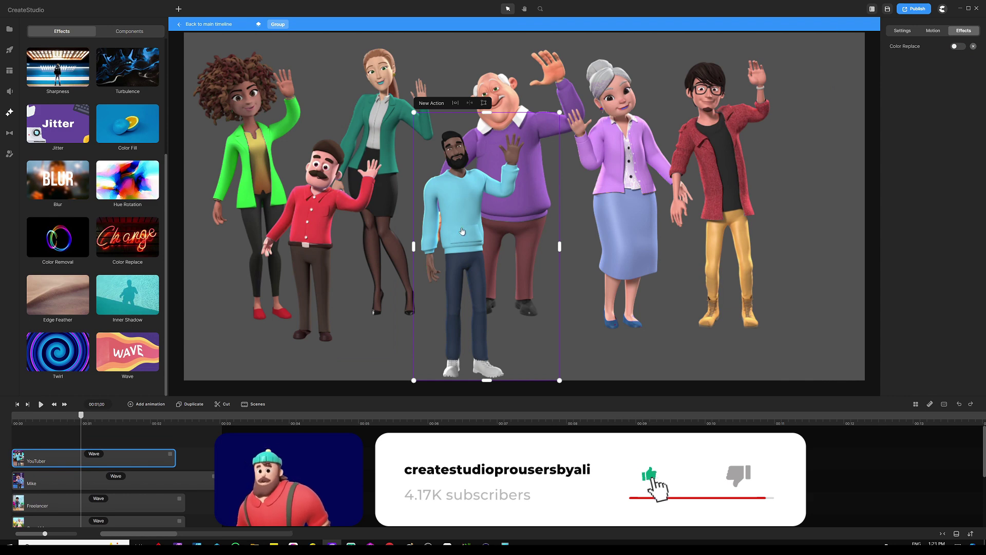
{"action": "left_click", "coordinate": [957, 47]}
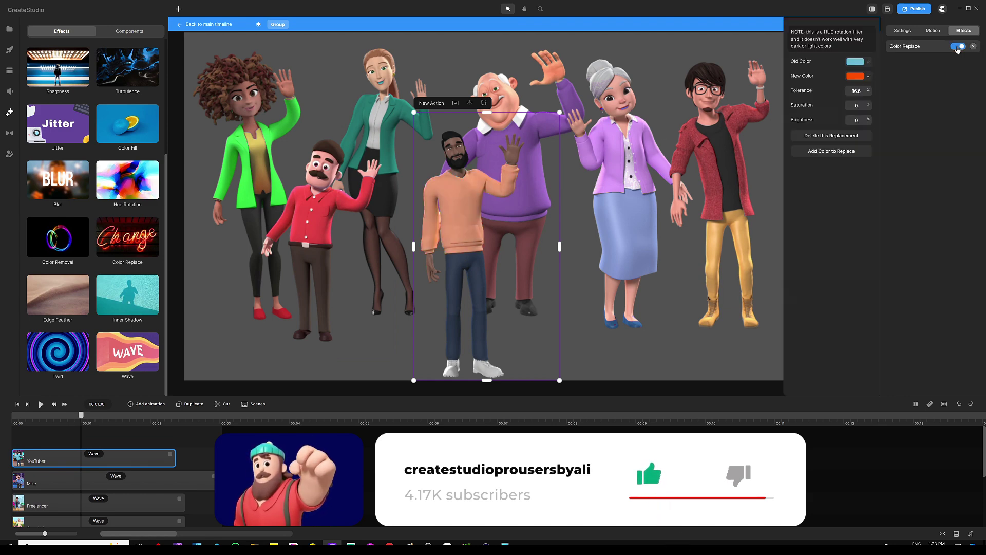
Switch the Color Replace effect off and on again for the grandfather to compare his sweater colors
{"action": "left_click", "coordinate": [509, 84]}
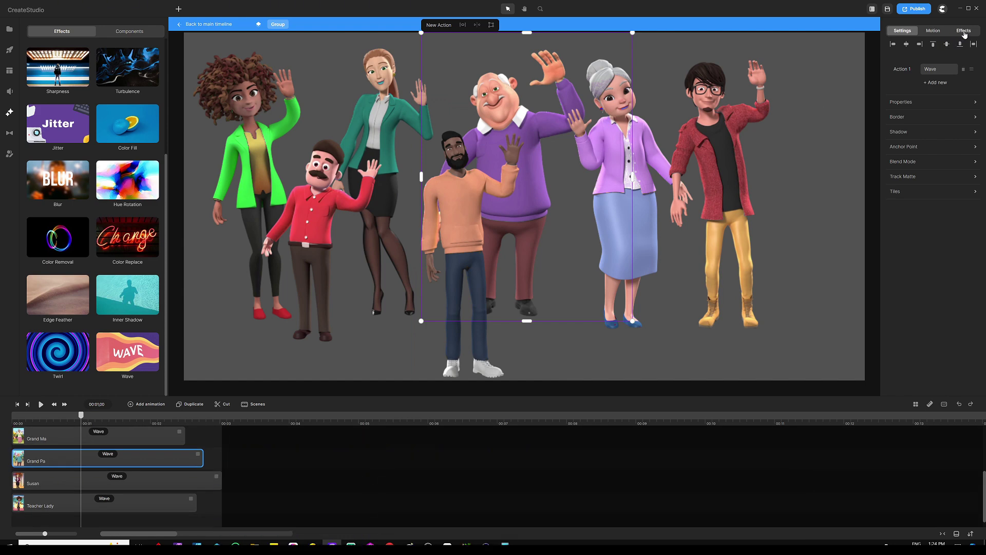
{"action": "left_click", "coordinate": [963, 30]}
{"action": "left_click", "coordinate": [959, 46]}
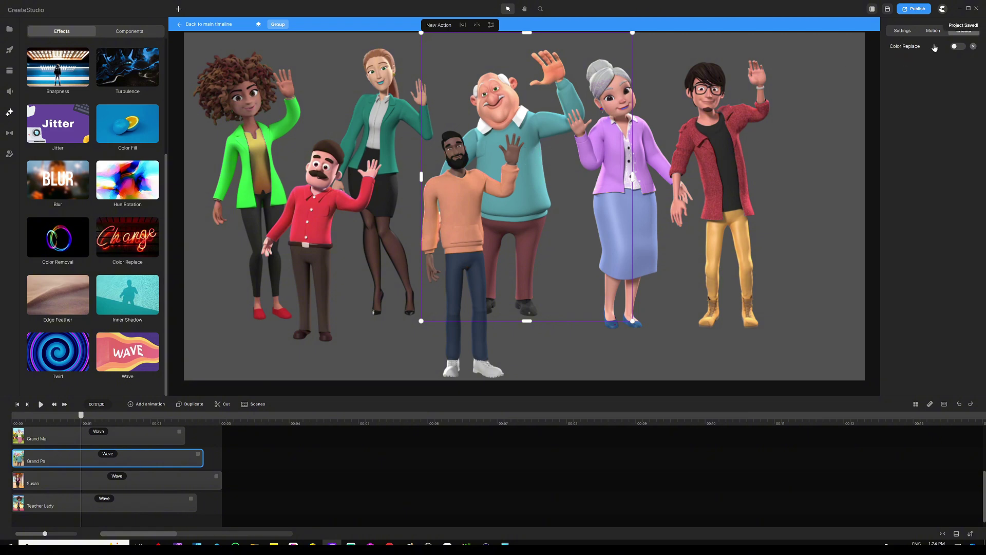
{"action": "left_click", "coordinate": [958, 46]}
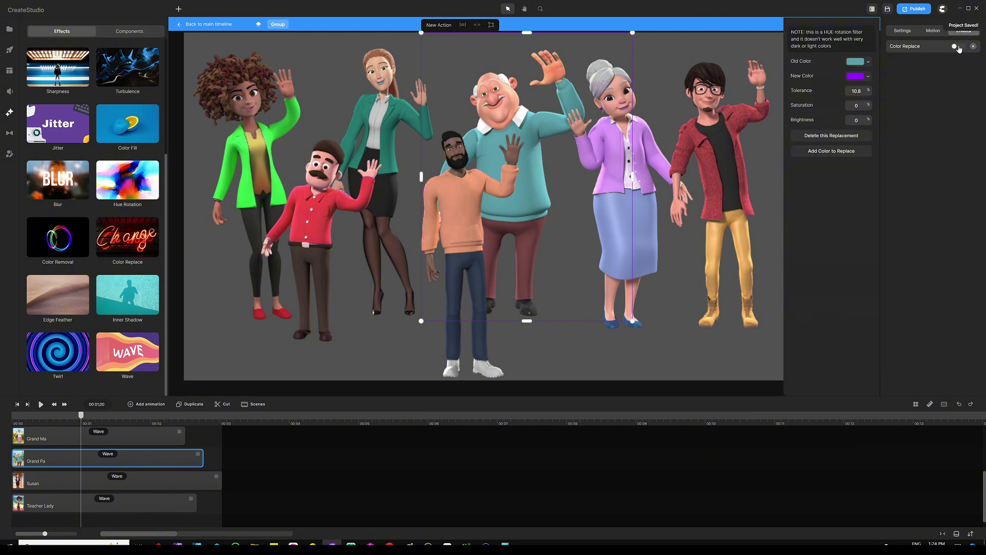
{"action": "left_click", "coordinate": [958, 47]}
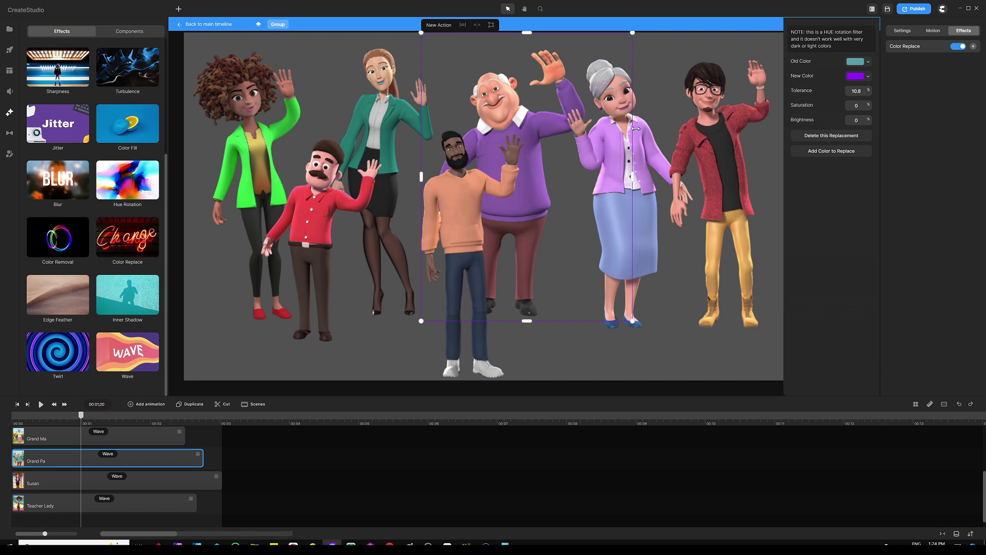
Toggle the grandmother's Color Replace effect off and back on to compare her original and recolored cardigan and skirt
{"action": "left_click", "coordinate": [643, 168]}
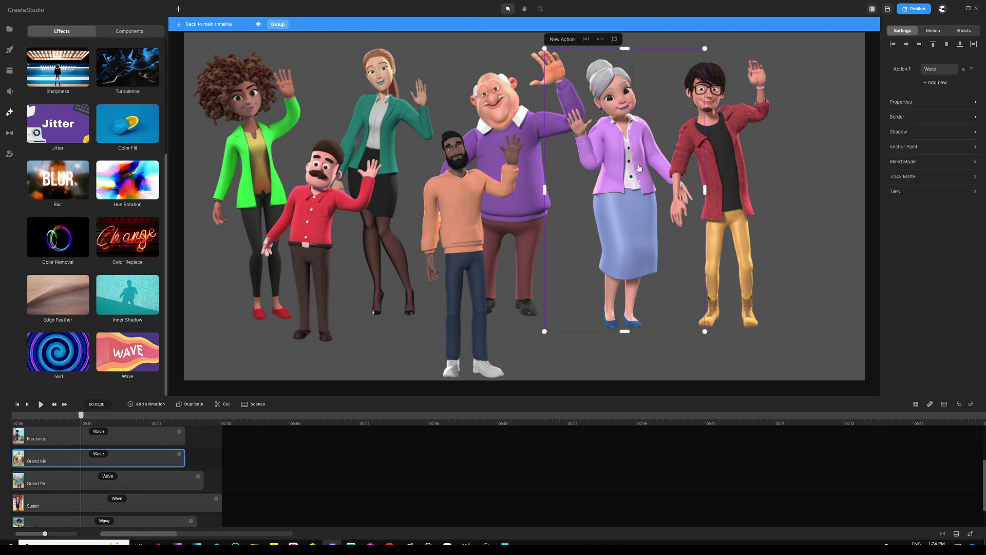
{"action": "left_click", "coordinate": [964, 31]}
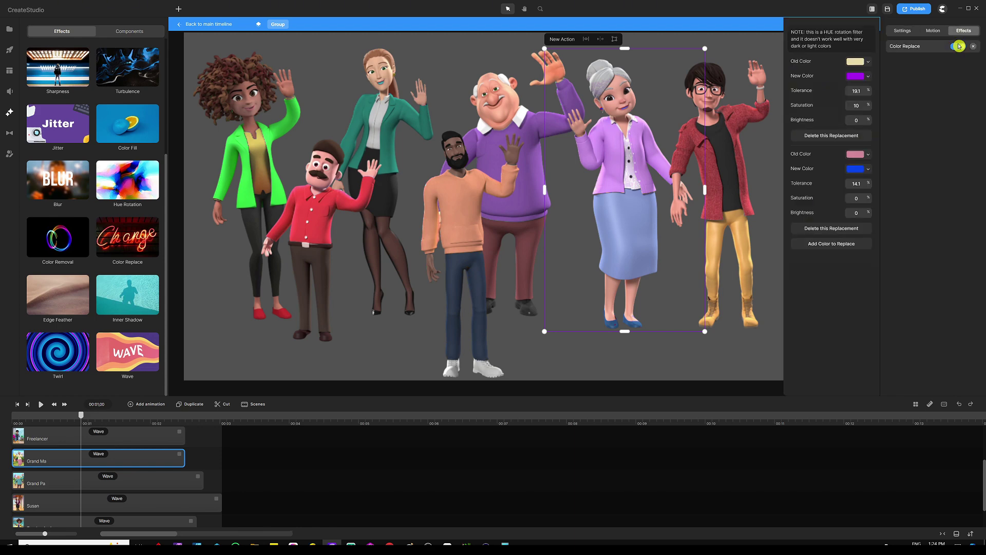
{"action": "left_click", "coordinate": [958, 47]}
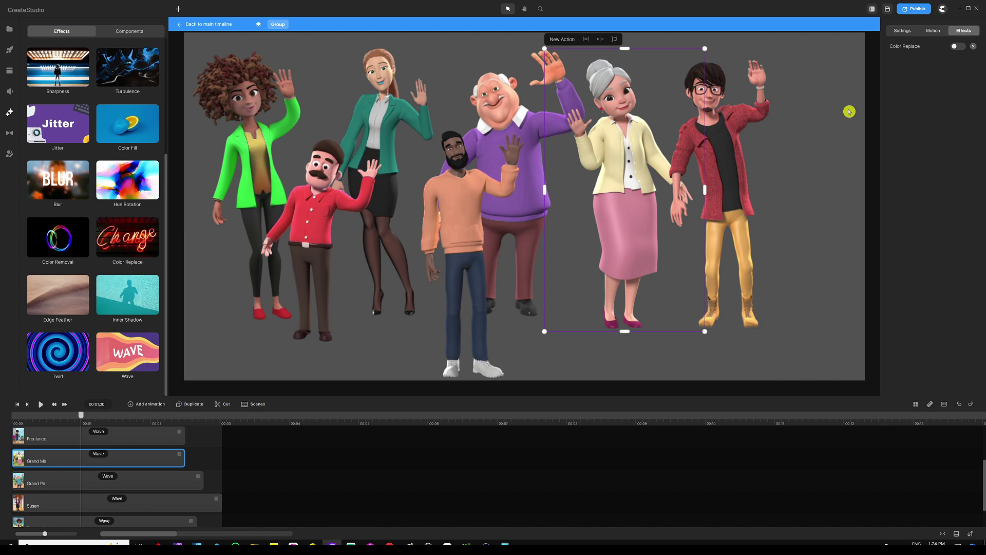
{"action": "left_click", "coordinate": [958, 47]}
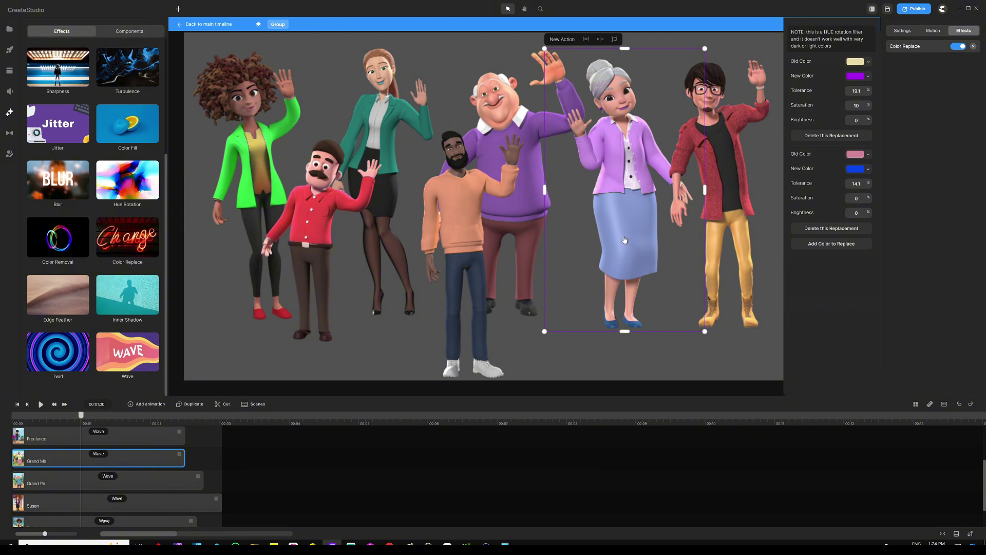
Compare the young man with glasses' jacket with Color Replace off and on, leaving the effect on and the character deselected
{"action": "left_click", "coordinate": [723, 124]}
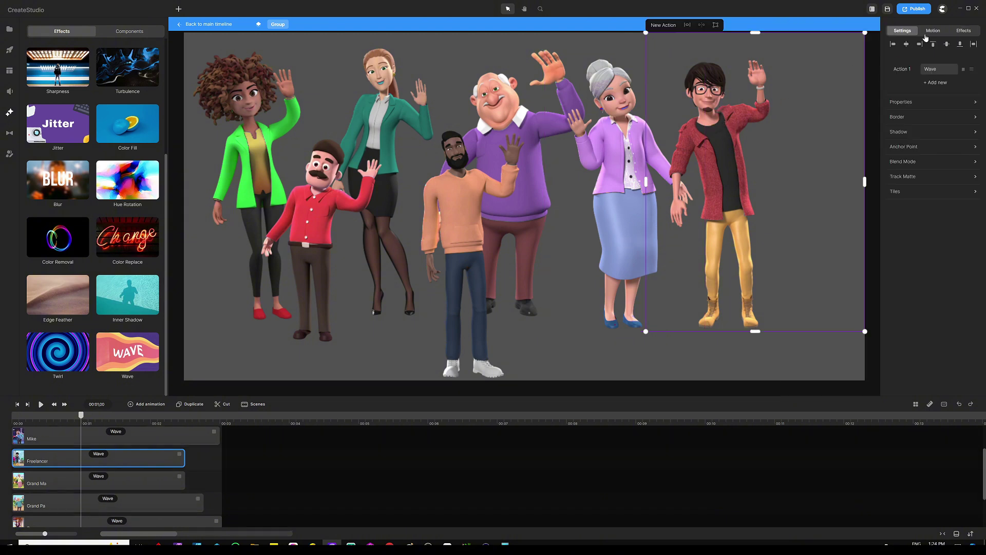
{"action": "left_click", "coordinate": [963, 31]}
{"action": "left_click", "coordinate": [958, 47]}
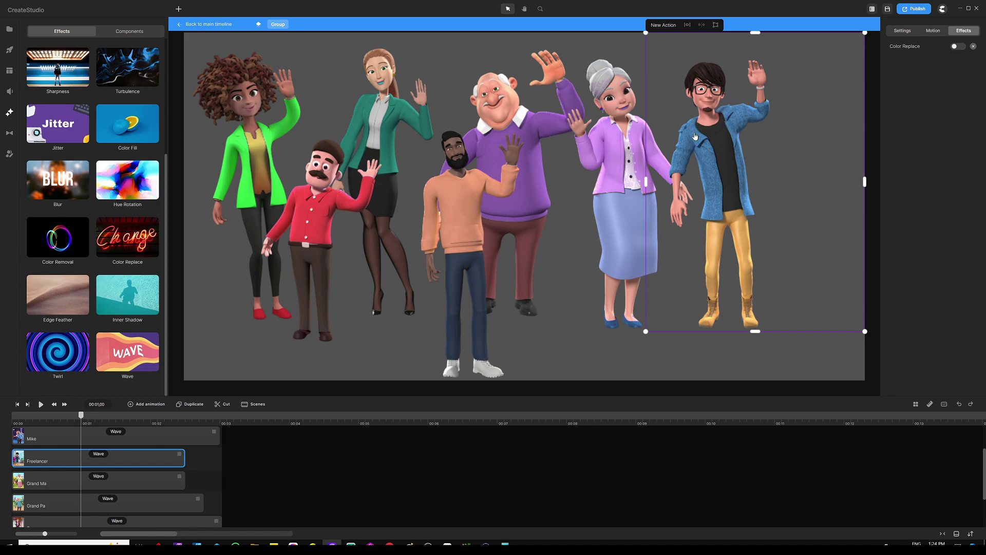
{"action": "left_click", "coordinate": [957, 47]}
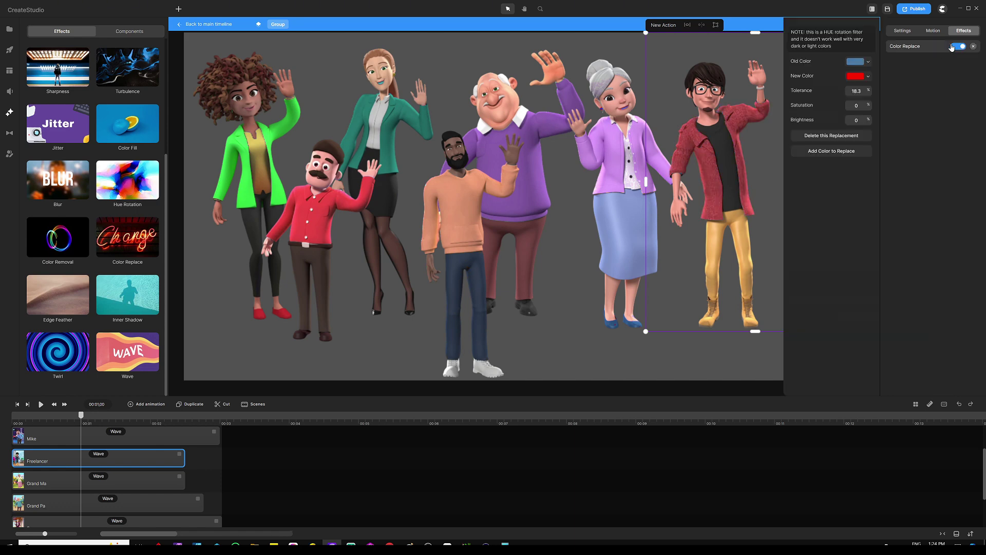
{"action": "left_click", "coordinate": [201, 463]}
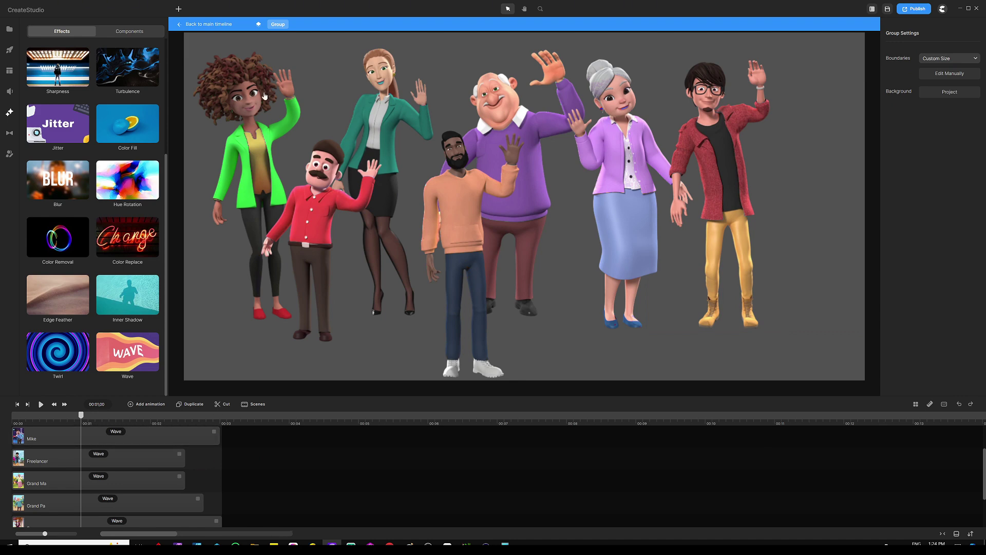
Return to the main timeline and place the playhead at 00:07:23, over the orange pyramid and cylinder images
{"action": "left_click", "coordinate": [219, 27]}
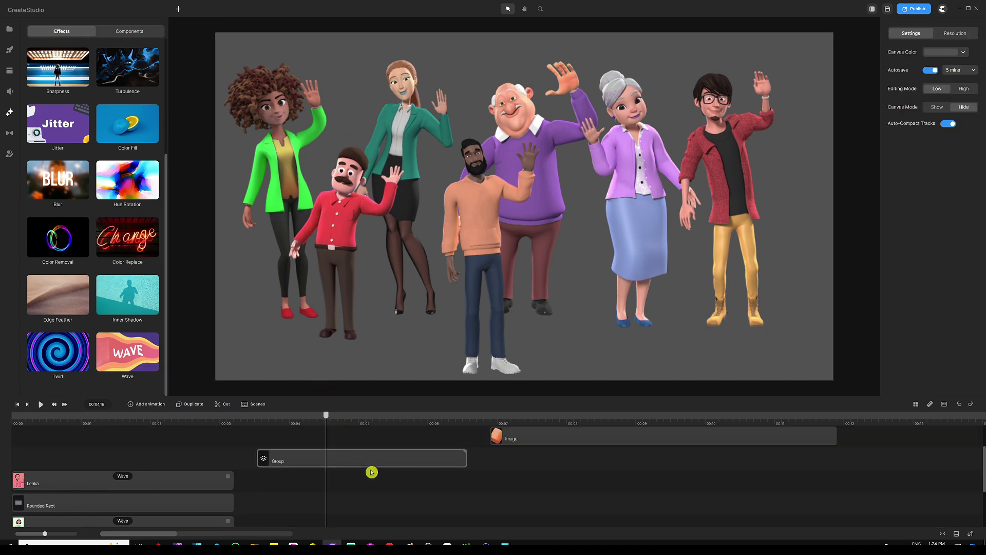
{"action": "scroll", "coordinate": [372, 472], "scroll_direction": "up", "scroll_amount": 2}
{"action": "left_click", "coordinate": [379, 445]}
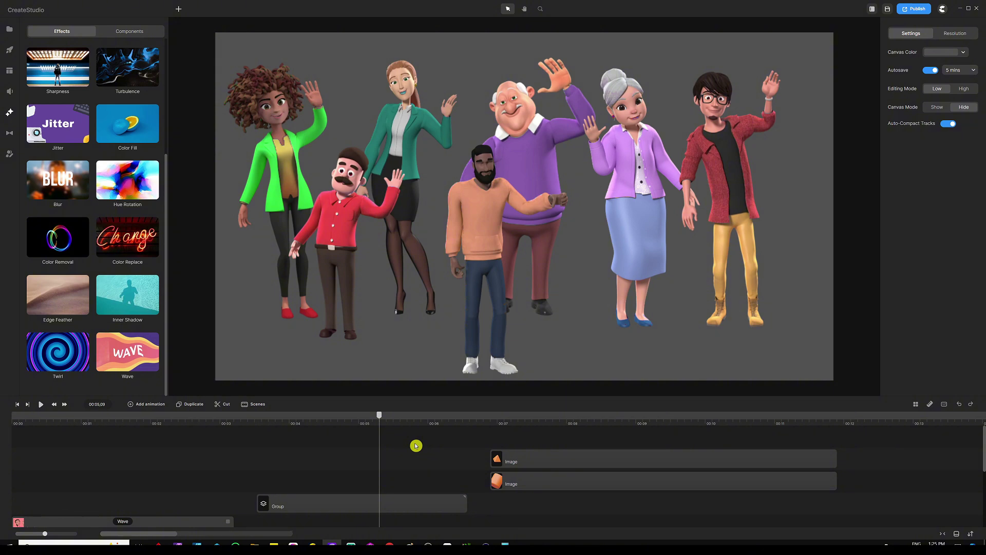
{"action": "left_click", "coordinate": [549, 424]}
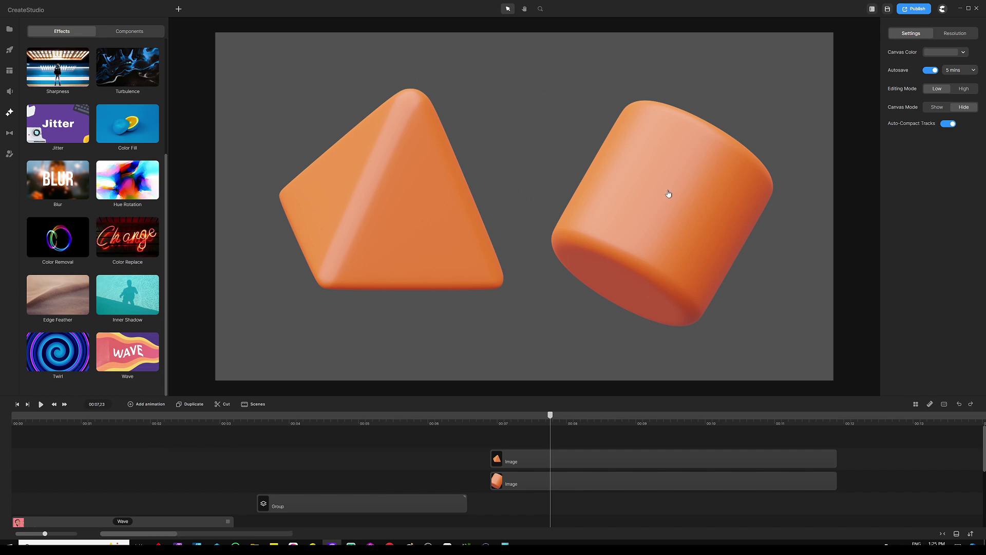
{"action": "left_click", "coordinate": [385, 196]}
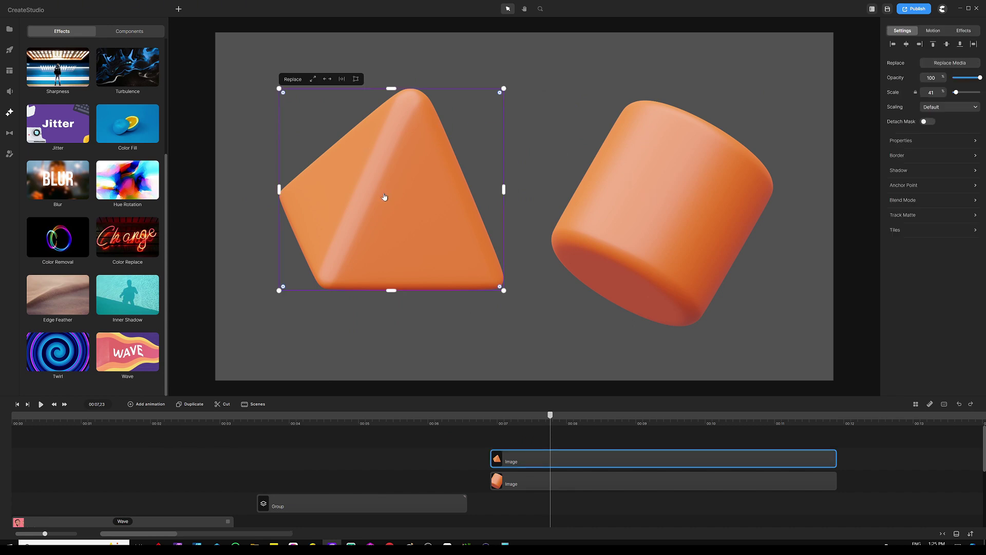
{"action": "left_click", "coordinate": [438, 437]}
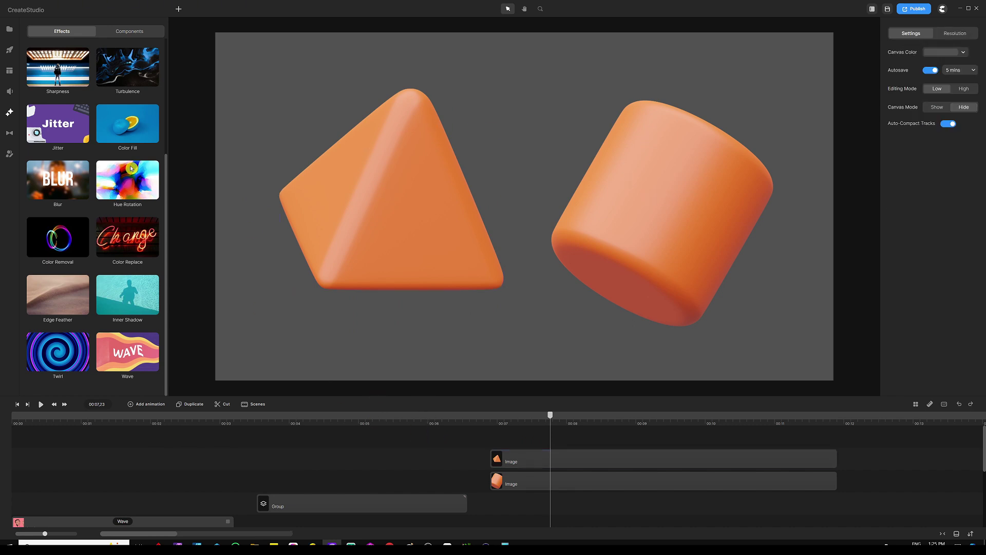
Browse the 3D Shapes category of the shapes library, and return to the element categories
{"action": "left_click", "coordinate": [9, 52]}
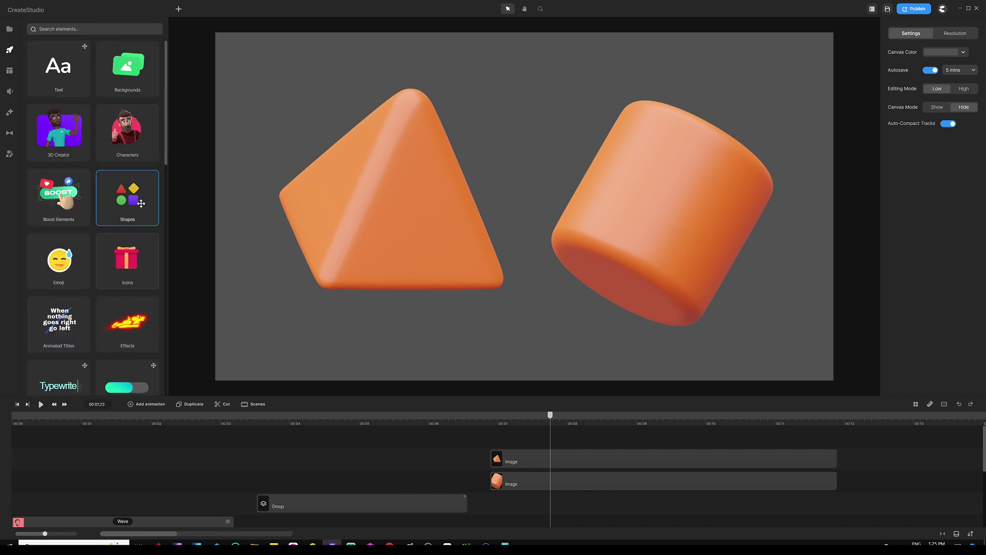
{"action": "left_click", "coordinate": [122, 214]}
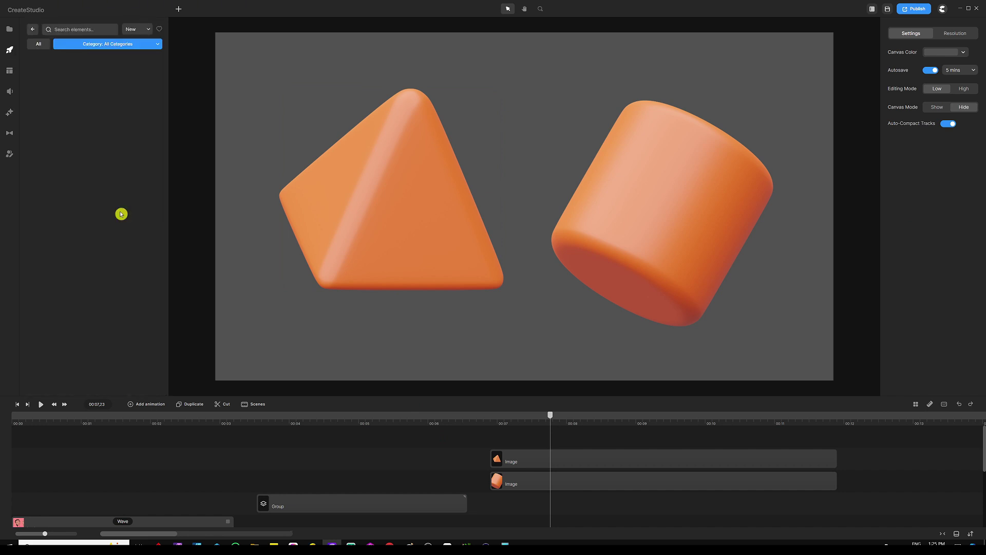
{"action": "left_click", "coordinate": [105, 45]}
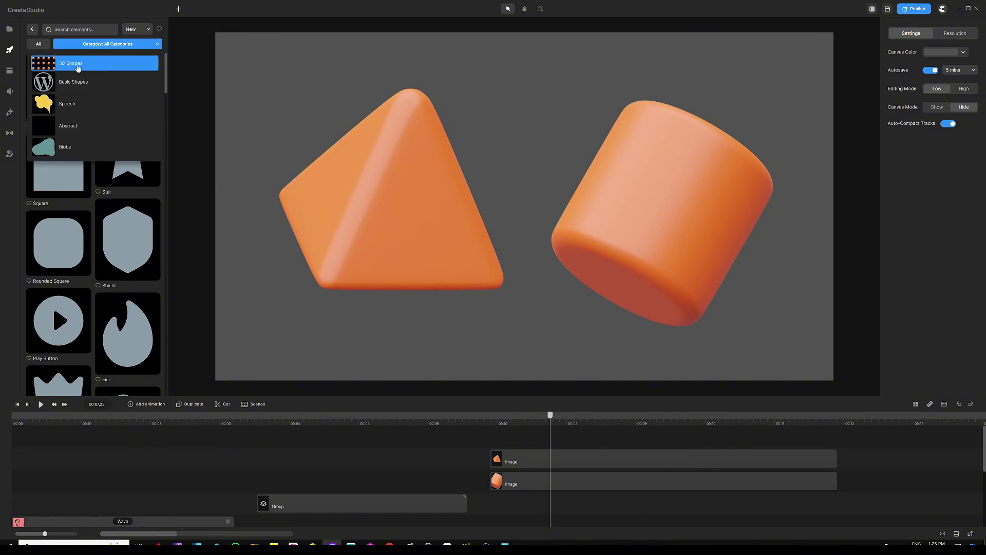
{"action": "left_click", "coordinate": [98, 69]}
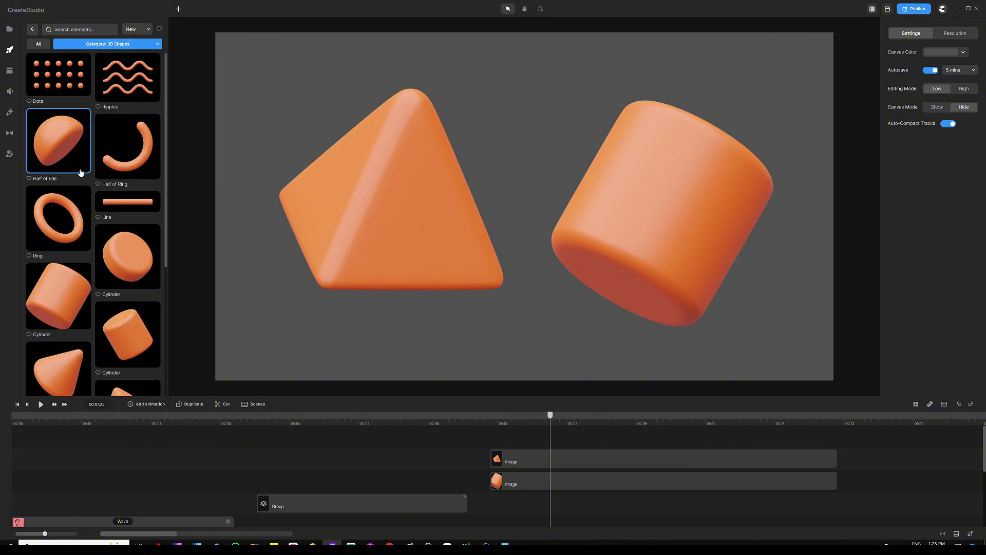
{"action": "scroll", "coordinate": [77, 185], "scroll_direction": "down", "scroll_amount": 5}
{"action": "scroll", "coordinate": [82, 206], "scroll_direction": "up", "scroll_amount": 5}
{"action": "scroll", "coordinate": [88, 157], "scroll_direction": "down", "scroll_amount": 5}
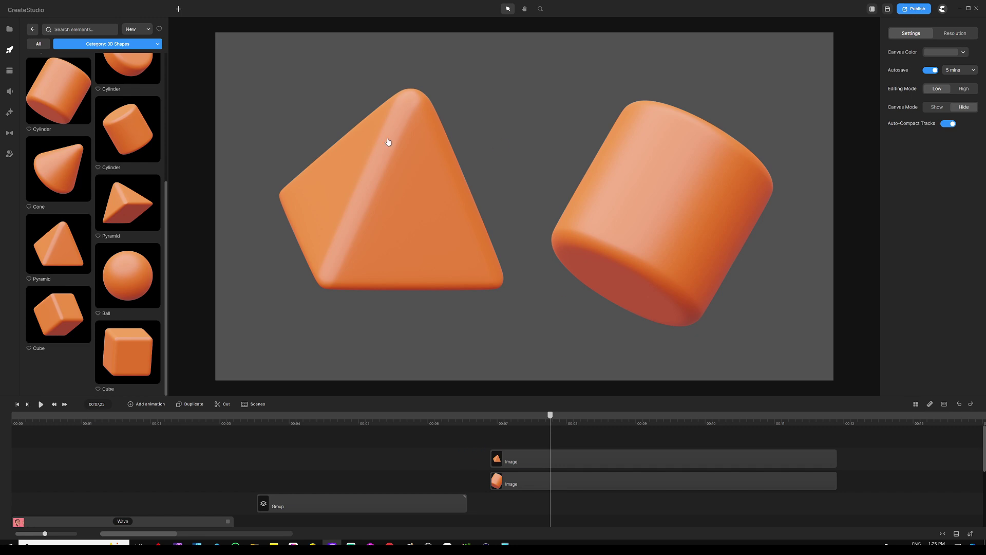
{"action": "left_click", "coordinate": [40, 30]}
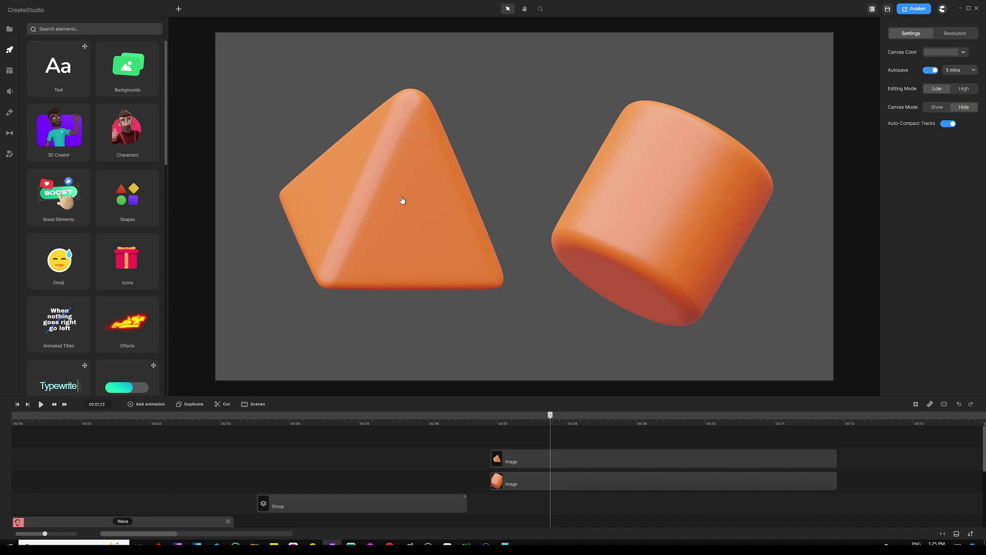
Apply the Color Replace effect to the orange pyramid and the orange cylinder
{"action": "left_click", "coordinate": [9, 114]}
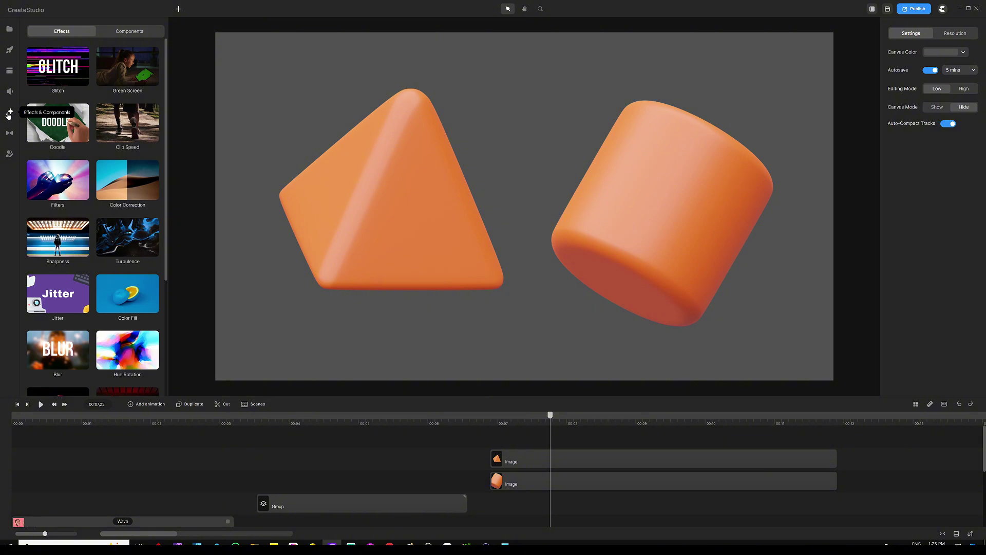
{"action": "scroll", "coordinate": [77, 231], "scroll_direction": "down", "scroll_amount": 3}
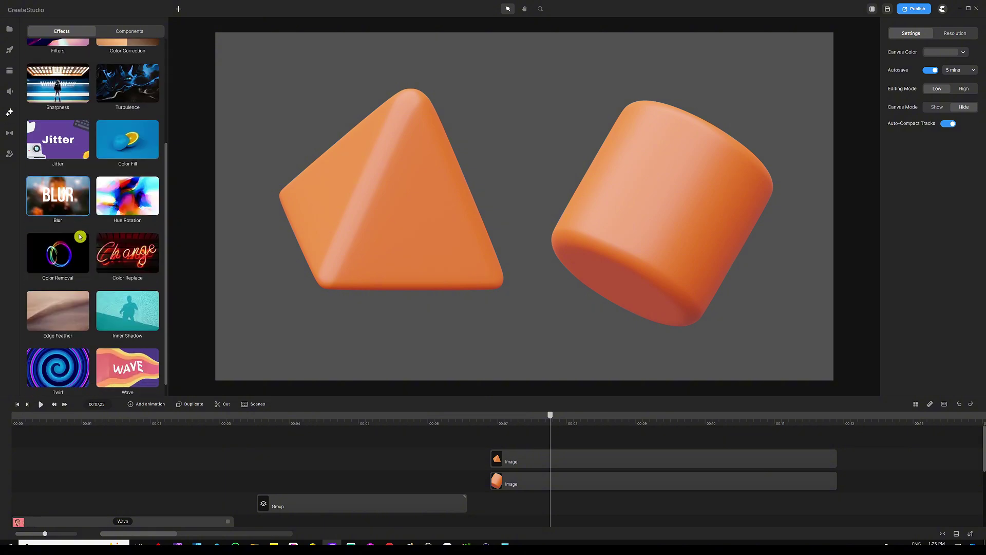
{"action": "left_click_drag", "start_coordinate": [126, 256], "coordinate": [395, 187]}
{"action": "left_click_drag", "start_coordinate": [113, 249], "coordinate": [679, 204]}
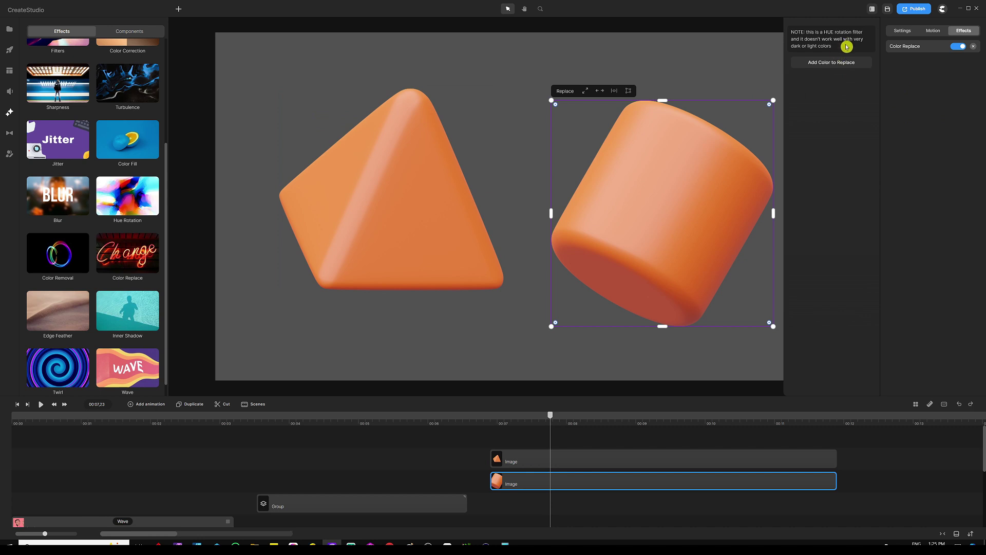
Add a color replacement to the cylinder and sample the old color from its orange side
{"action": "left_click", "coordinate": [832, 62]}
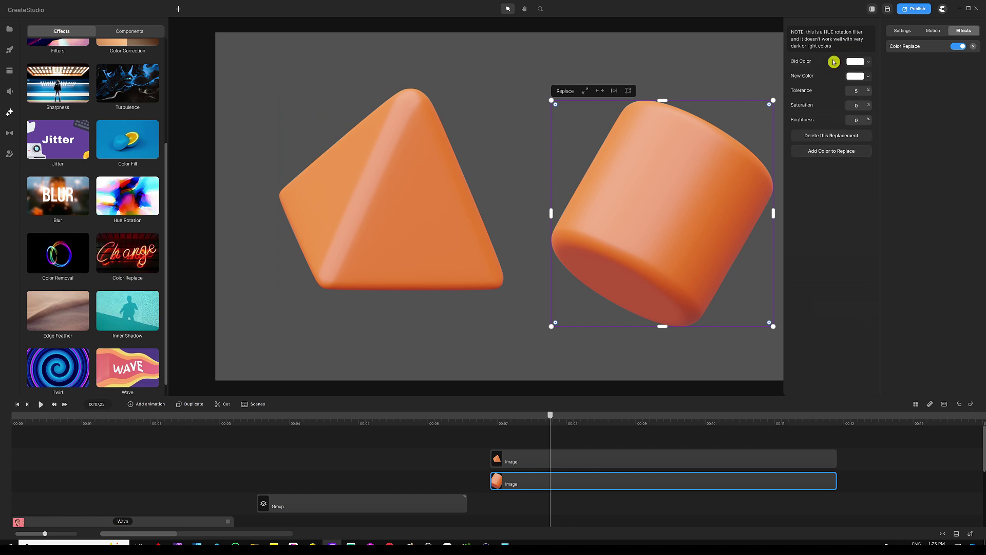
{"action": "left_click", "coordinate": [867, 63]}
{"action": "left_click", "coordinate": [852, 126]}
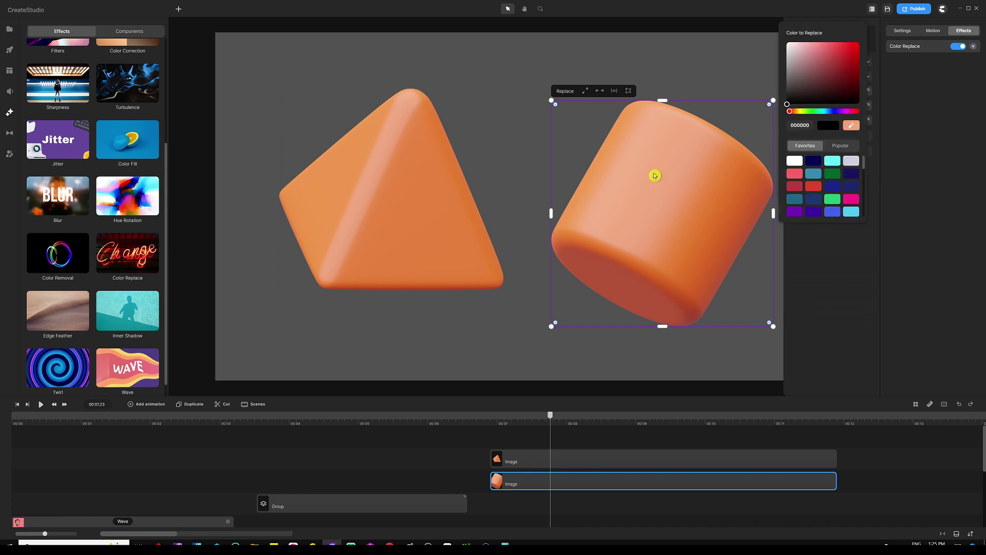
{"action": "left_click", "coordinate": [681, 187]}
{"action": "left_click", "coordinate": [928, 105]}
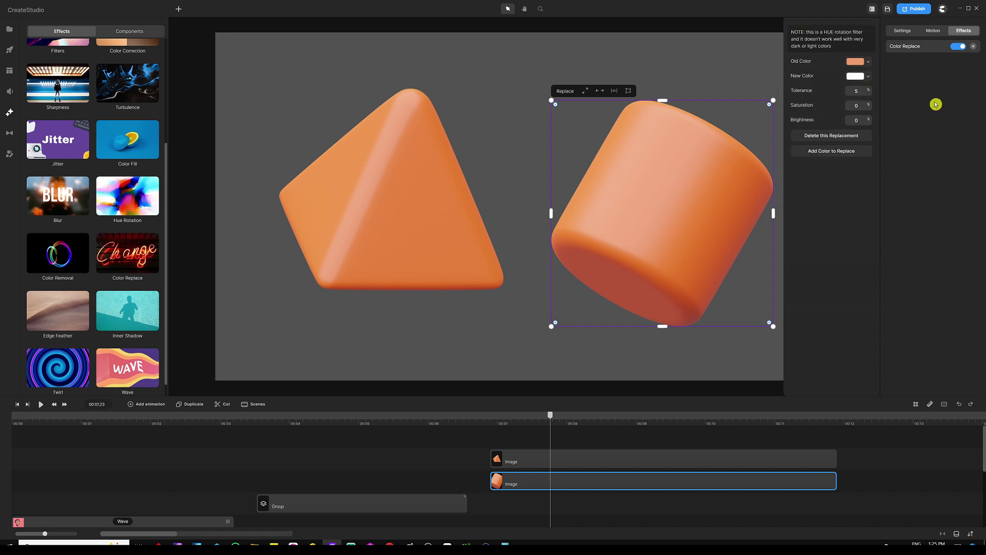
Set the cylinder's replacement color to the bright green favorite and raise its tolerance to about 14.1%
{"action": "left_click", "coordinate": [868, 77]}
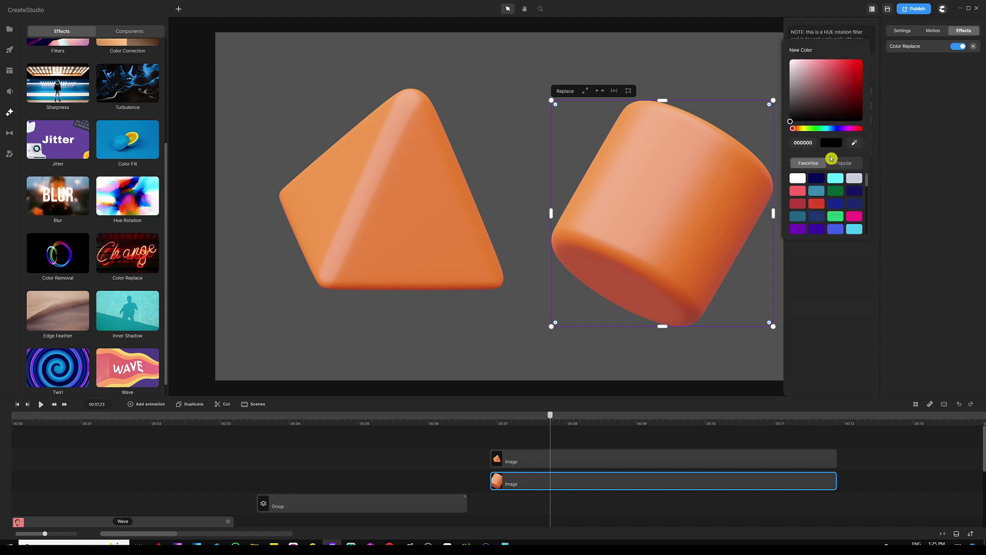
{"action": "left_click", "coordinate": [836, 216]}
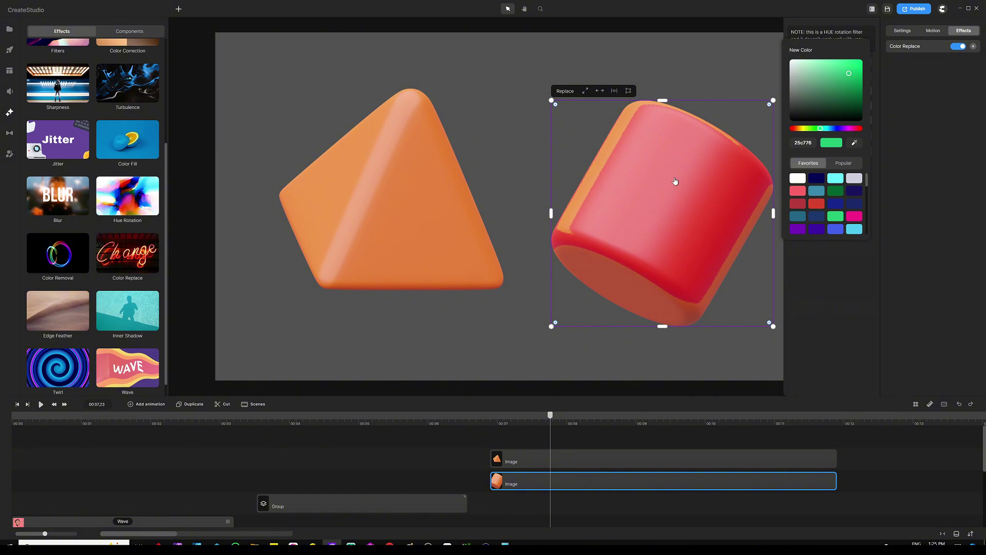
{"action": "left_click", "coordinate": [918, 124]}
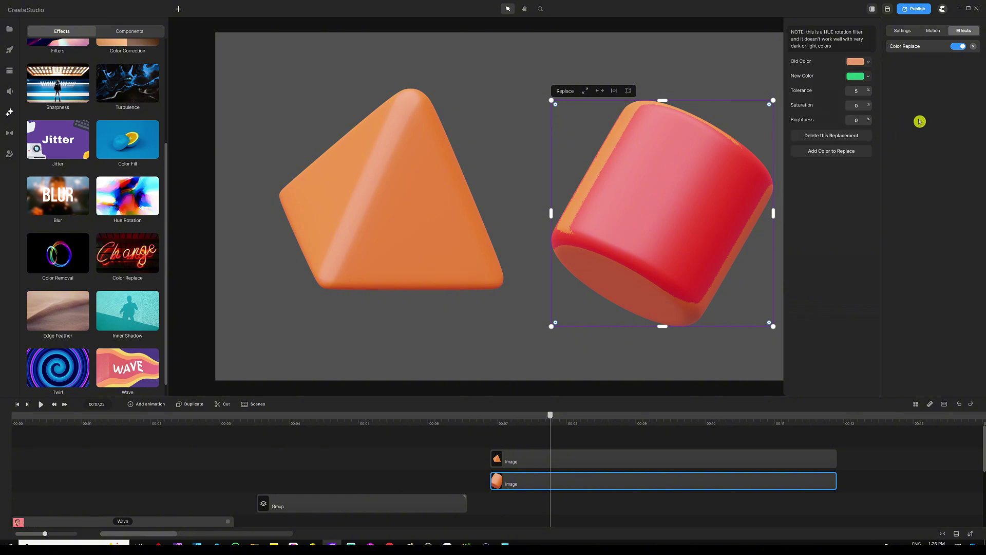
{"action": "left_click_drag", "start_coordinate": [850, 96], "coordinate": [875, 92]}
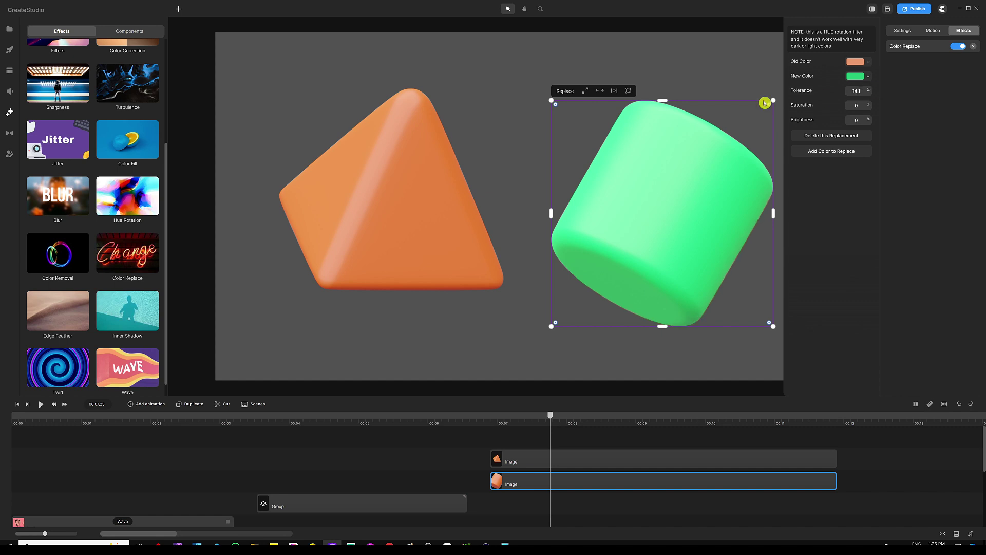
Add a color replacement to the pyramid's Color Replace effect and sample the old color from its orange front face
{"action": "left_click", "coordinate": [403, 164]}
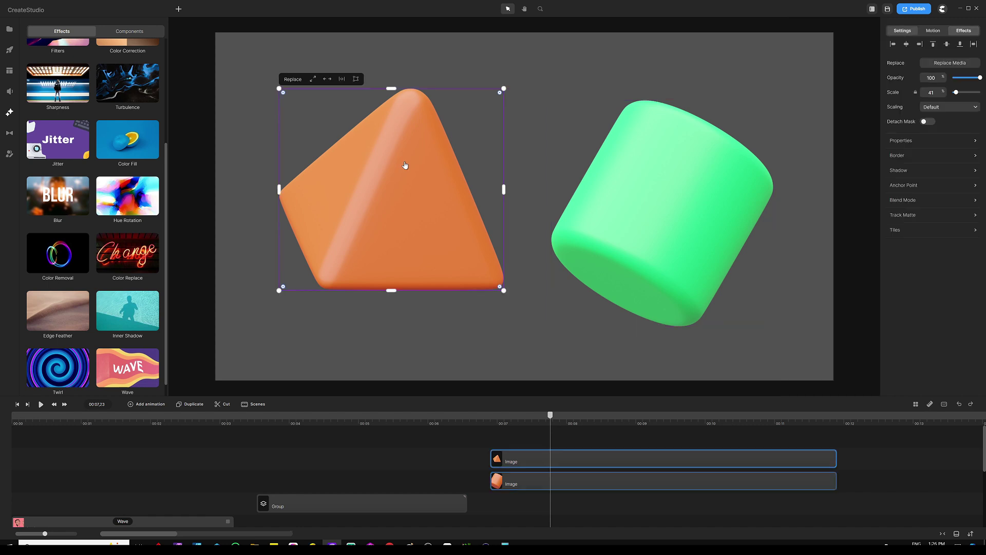
{"action": "left_click", "coordinate": [964, 31]}
{"action": "left_click", "coordinate": [904, 47]}
{"action": "left_click", "coordinate": [809, 64]}
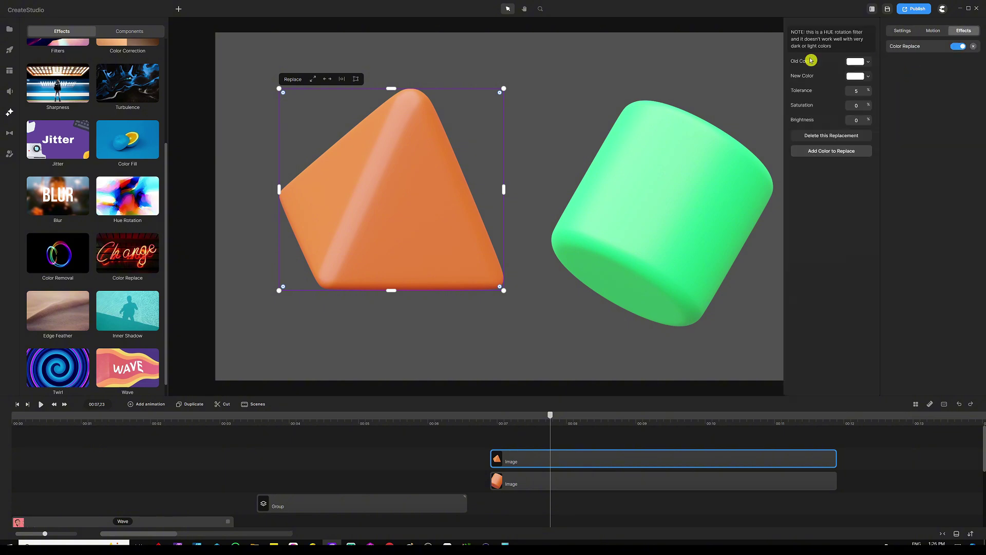
{"action": "left_click", "coordinate": [862, 63]}
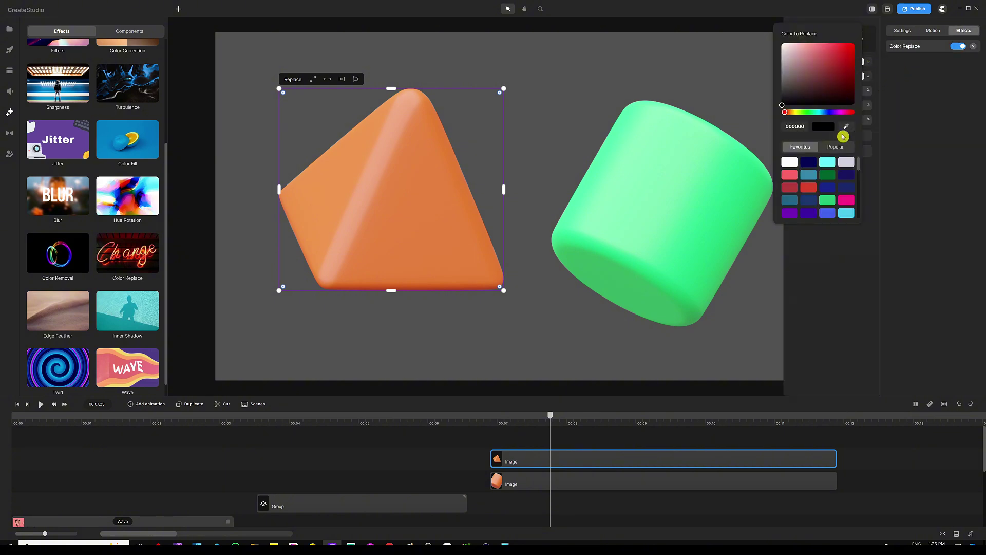
{"action": "left_click", "coordinate": [846, 127]}
{"action": "left_click", "coordinate": [413, 180]}
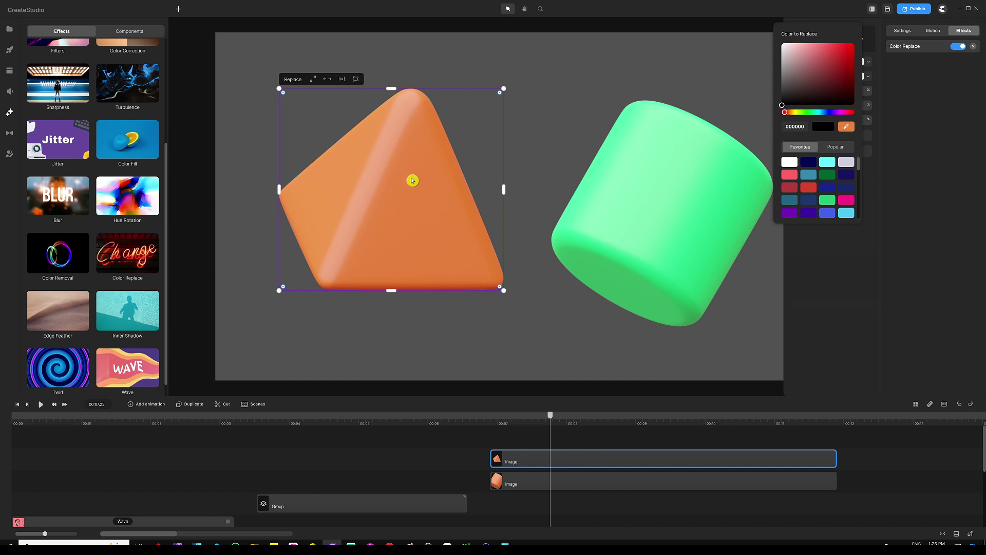
{"action": "left_click", "coordinate": [935, 110]}
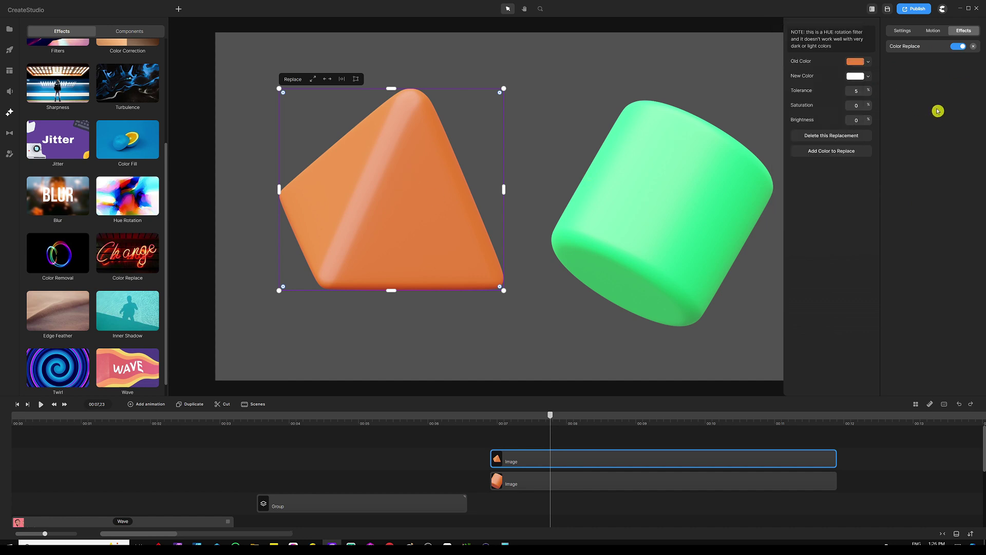
Set the pyramid's replacement color to the light blue favorite, raise its tolerance to about 16.6%, and deselect it
{"action": "left_click", "coordinate": [869, 77]}
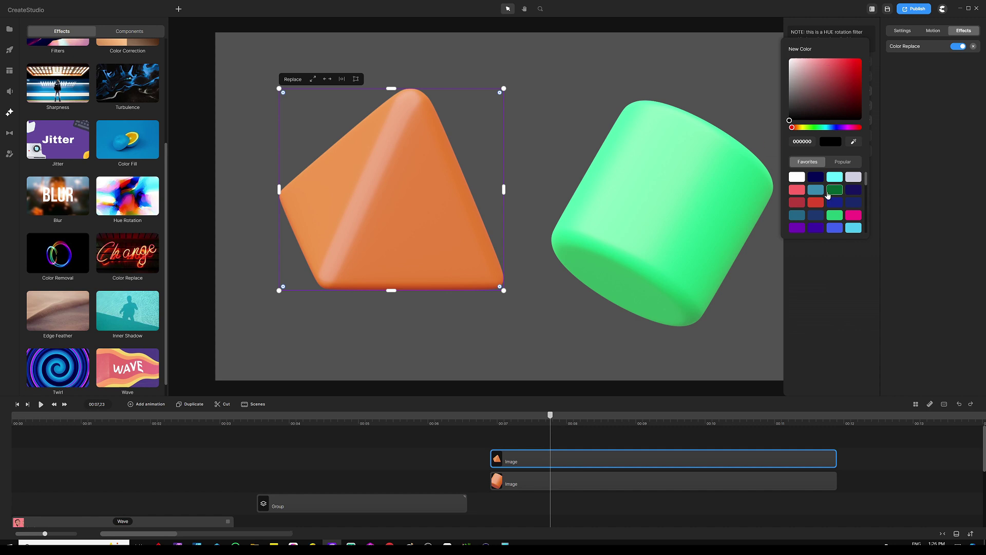
{"action": "left_click", "coordinate": [855, 228]}
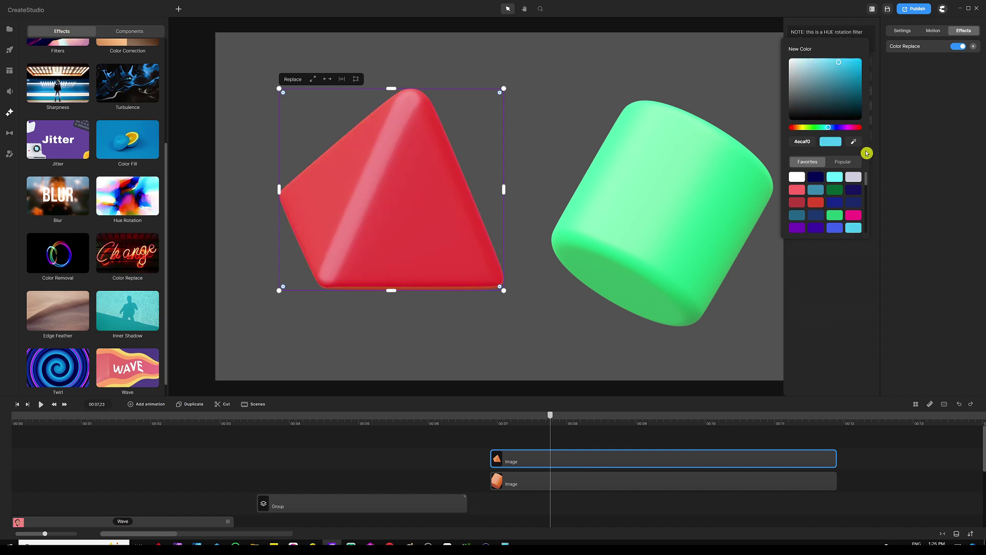
{"action": "left_click", "coordinate": [915, 145]}
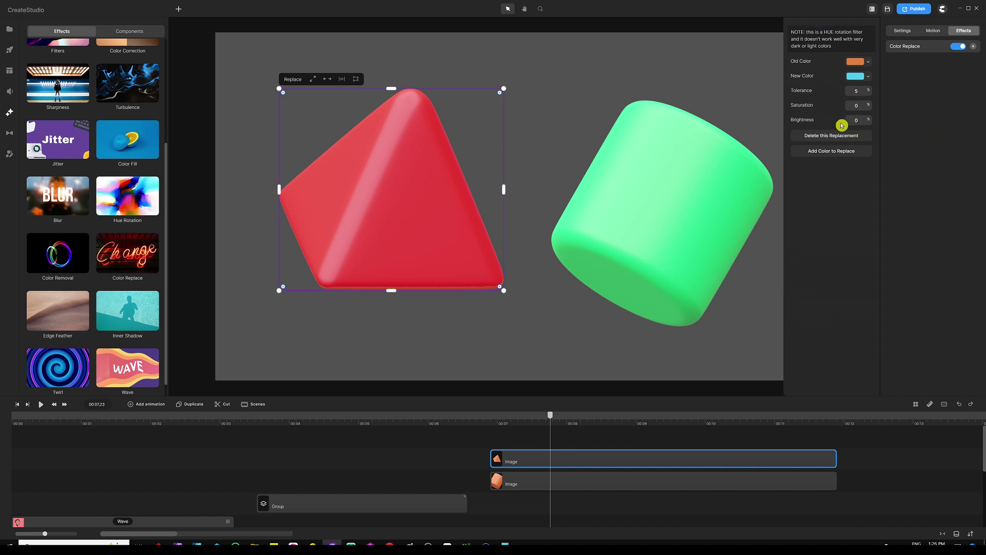
{"action": "left_click_drag", "start_coordinate": [869, 91], "coordinate": [876, 92]}
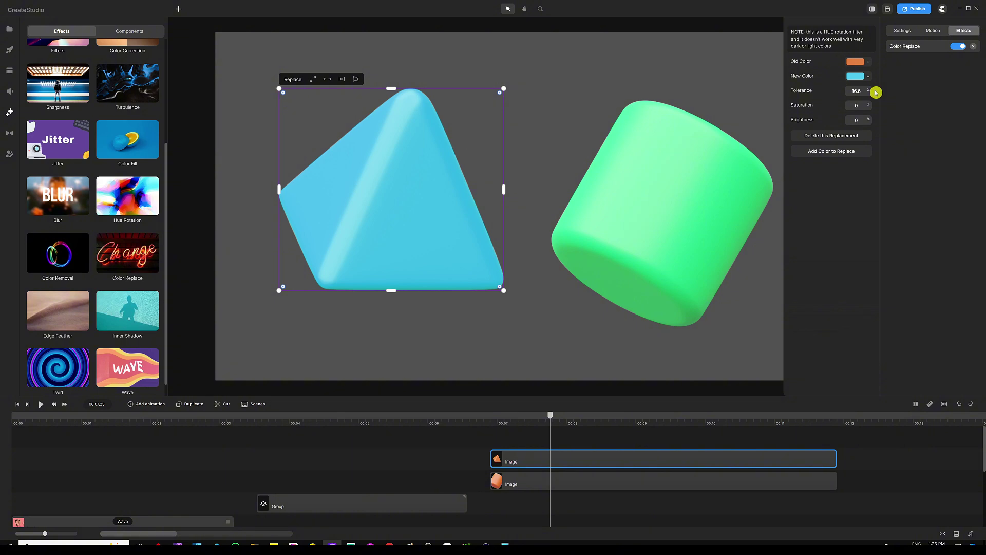
{"action": "left_click", "coordinate": [434, 458]}
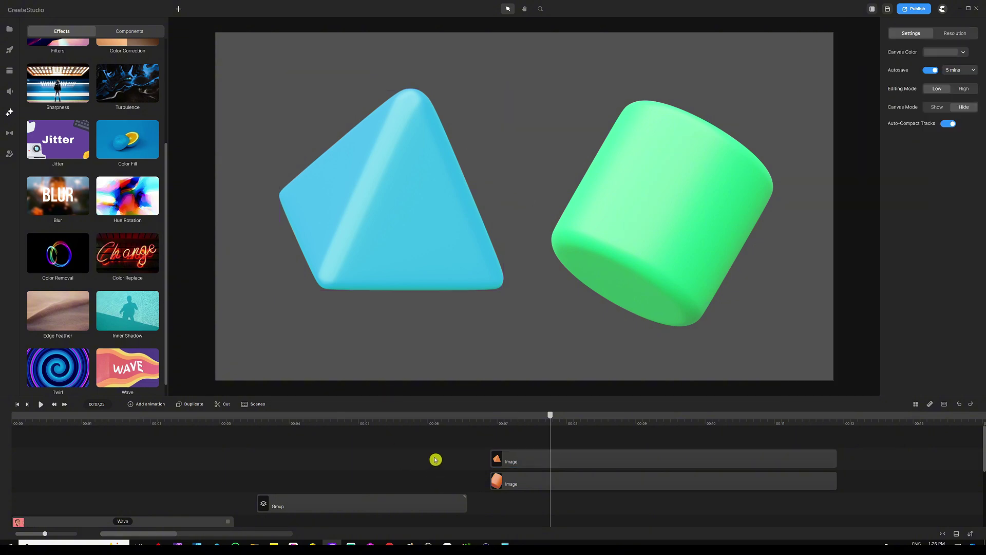